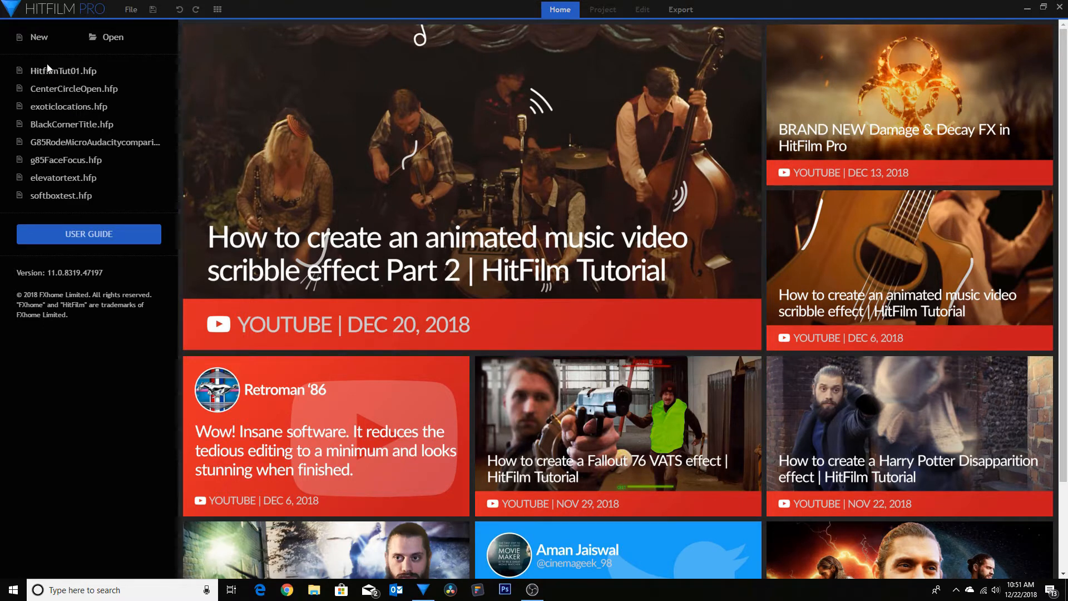
Step: Create a new project using the 1080p Full HD @ 29.97 fps template and start compositing
{"action": "left_click", "coordinate": [38, 38]}
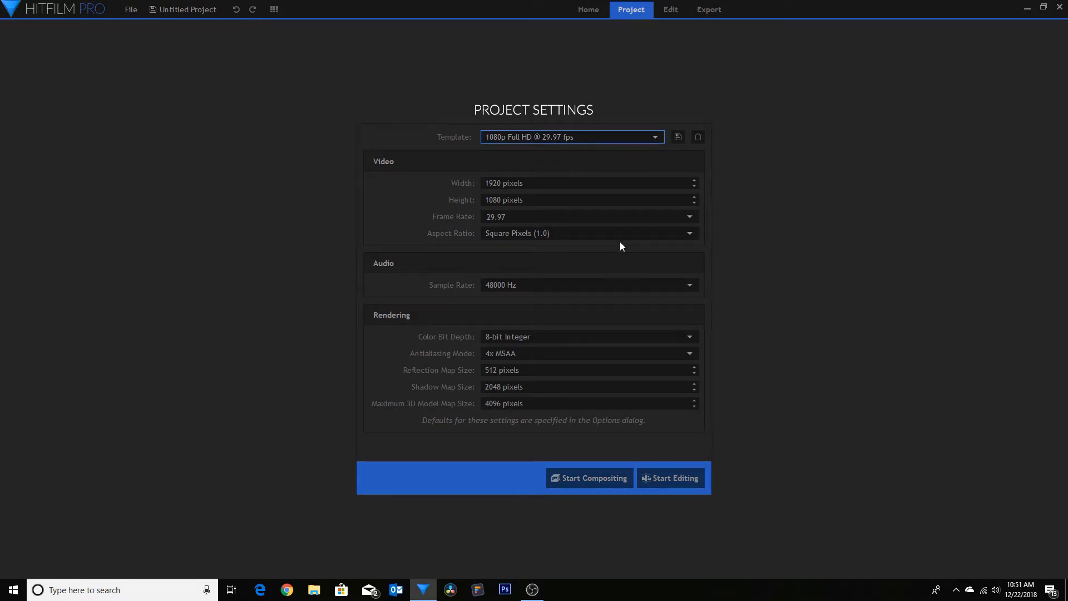
{"action": "left_click", "coordinate": [656, 138]}
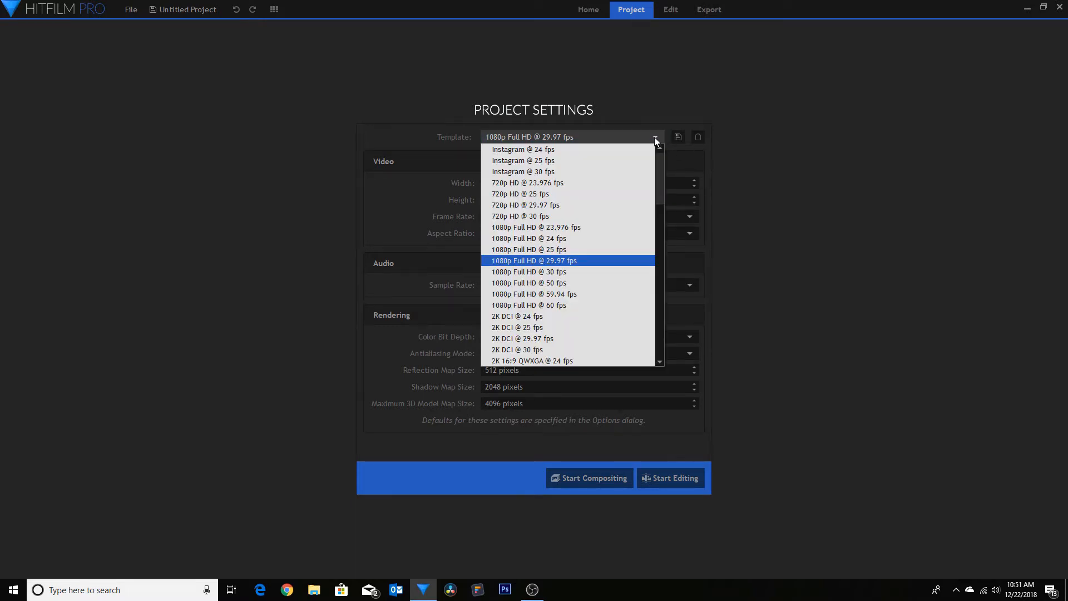
{"action": "left_click", "coordinate": [654, 137]}
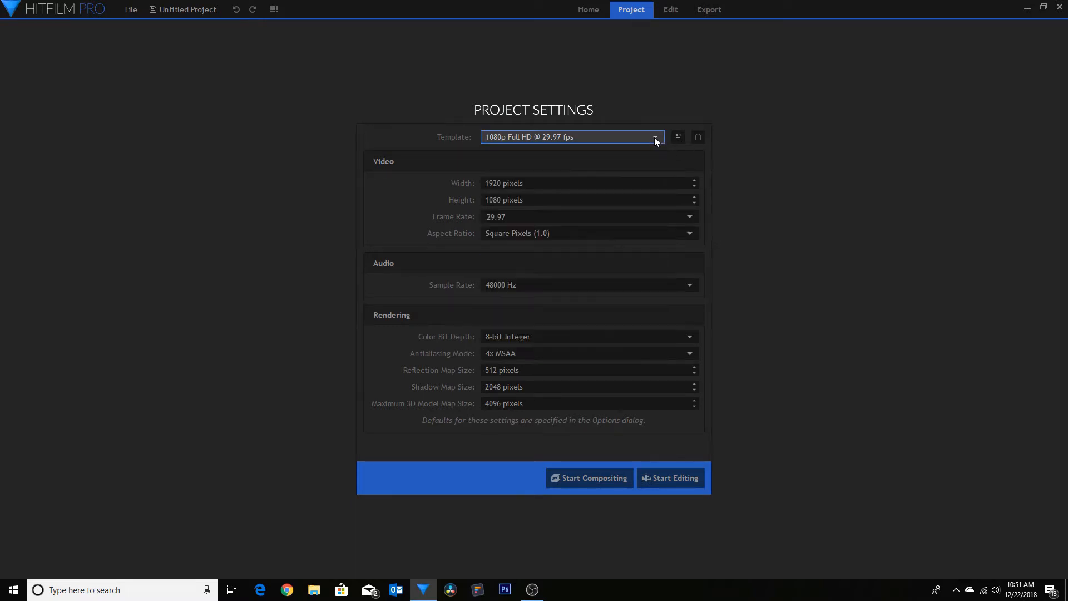
{"action": "left_click", "coordinate": [596, 481]}
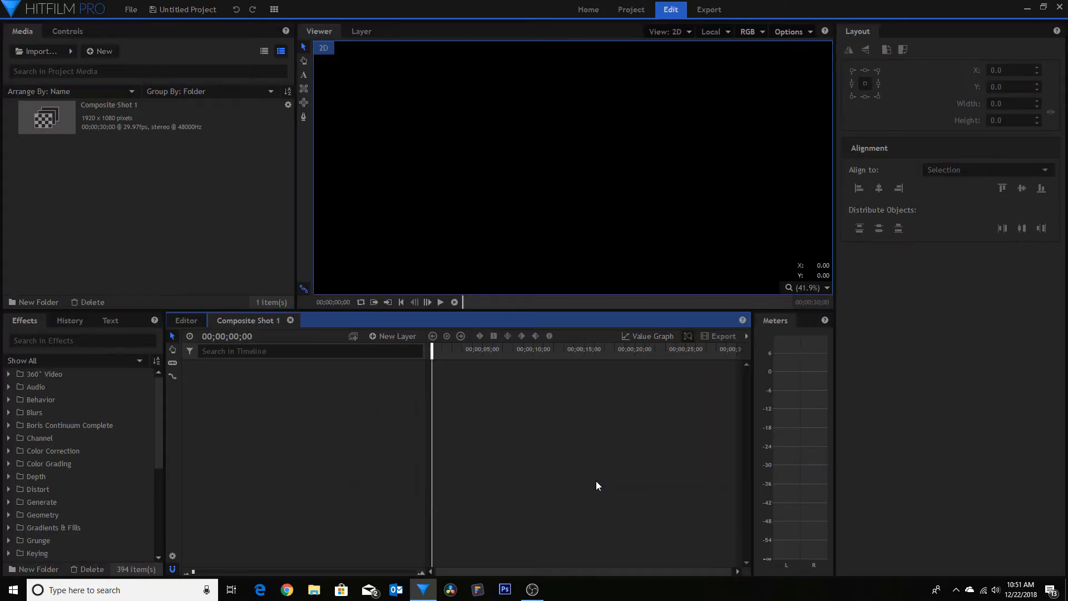
Step: Set the composite shot's duration to 6 seconds in its properties
{"action": "left_click", "coordinate": [173, 557]}
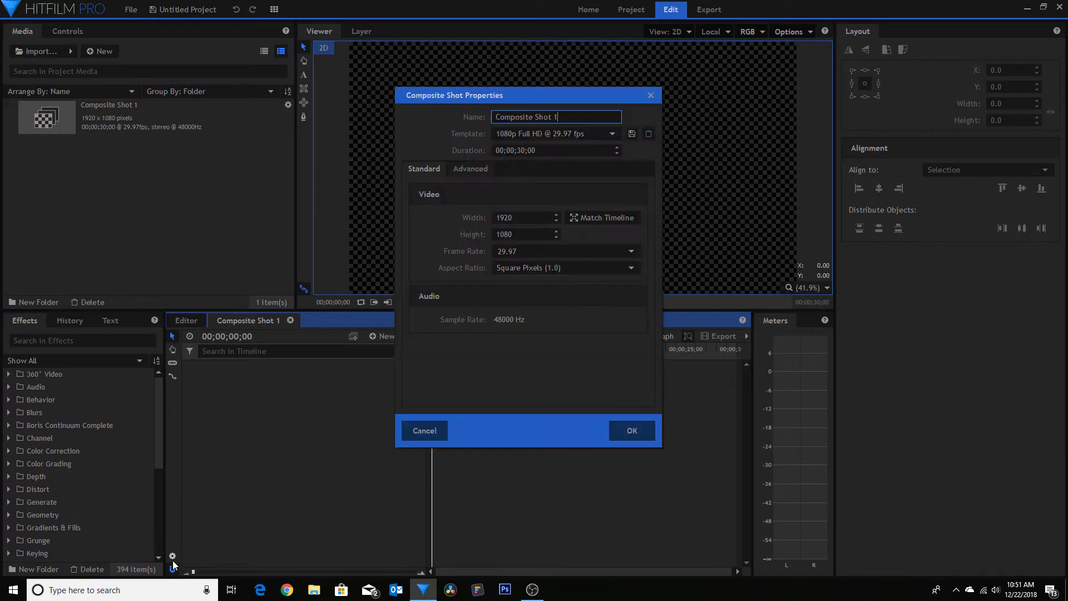
{"action": "left_click", "coordinate": [521, 151]}
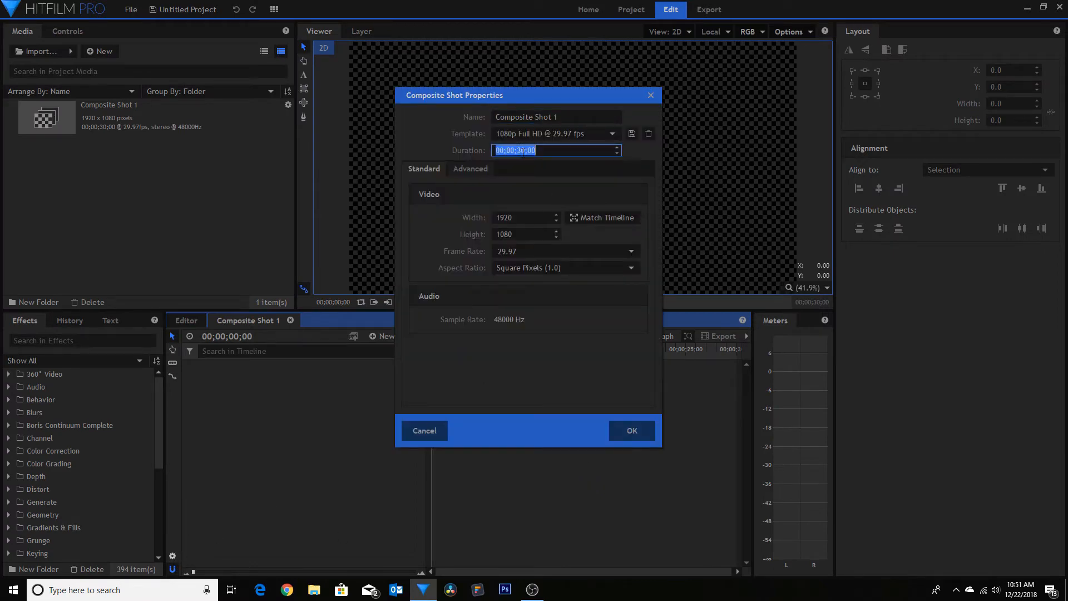
{"action": "left_click", "coordinate": [522, 150]}
{"action": "left_click_drag", "start_coordinate": [522, 150], "coordinate": [518, 150]}
{"action": "type", "text": "6"}
{"action": "left_click", "coordinate": [633, 431]}
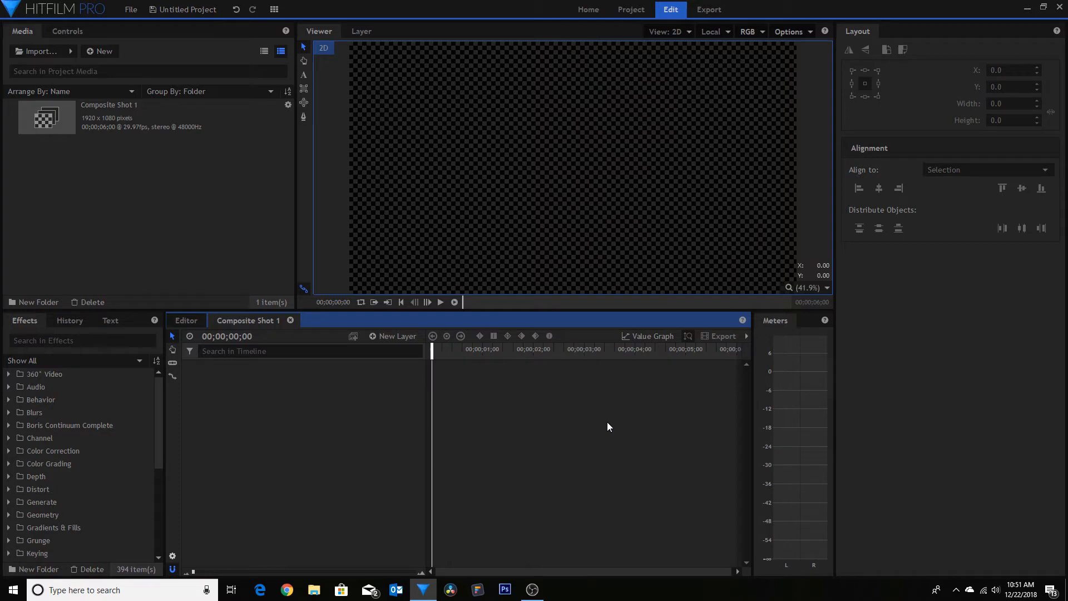
Step: Add a new text layer and set its character style to Impact at size 109
{"action": "left_click", "coordinate": [399, 339]}
{"action": "left_click", "coordinate": [392, 366]}
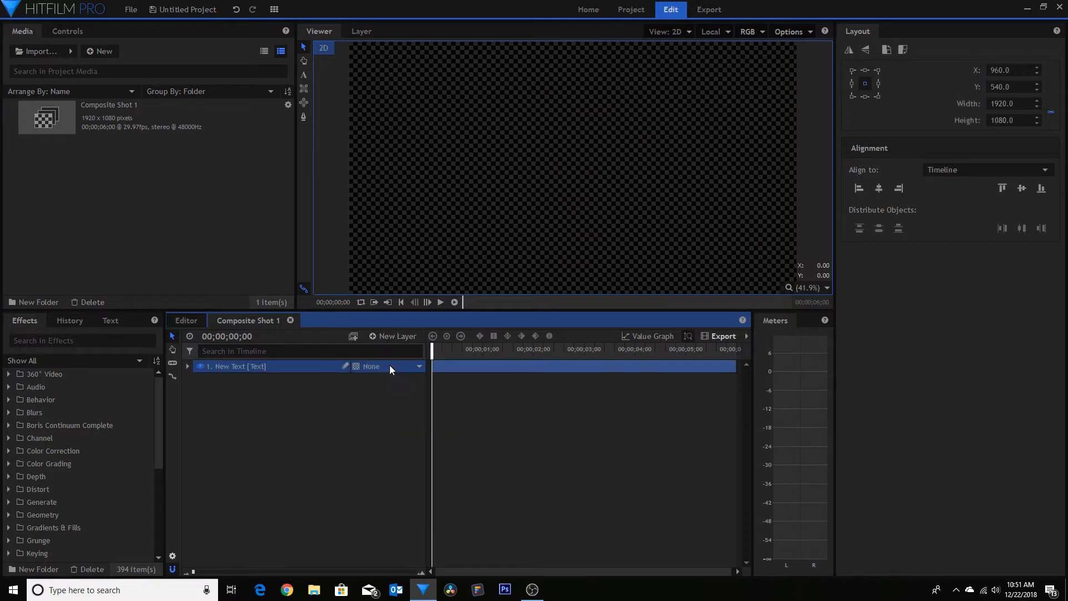
{"action": "left_click", "coordinate": [111, 321]}
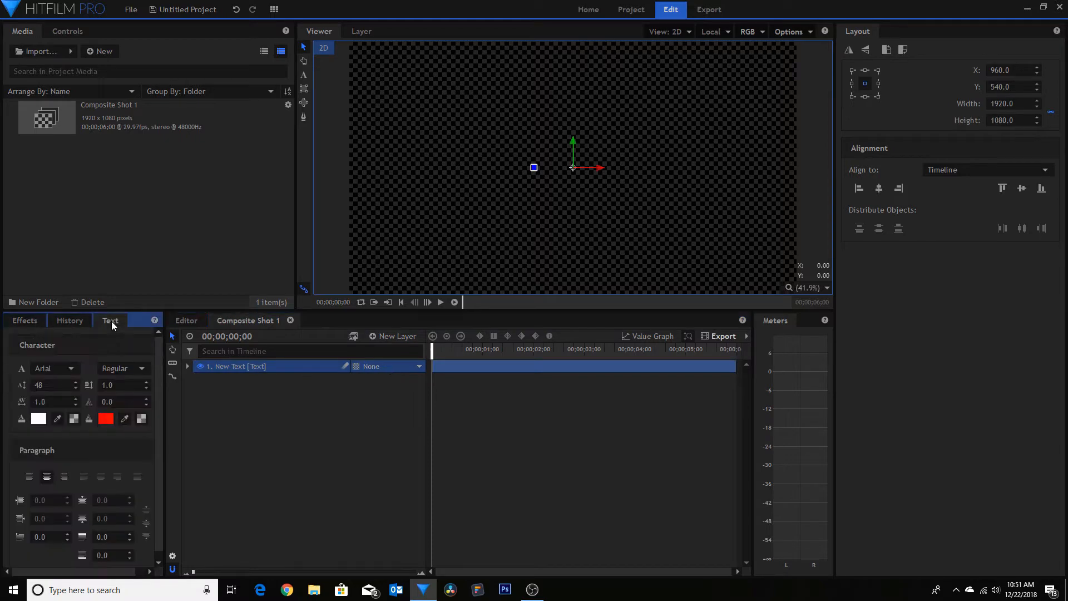
{"action": "left_click", "coordinate": [69, 371]}
{"action": "scroll", "coordinate": [106, 479], "scroll_direction": "down", "scroll_amount": 10}
{"action": "scroll", "coordinate": [108, 490], "scroll_direction": "down", "scroll_amount": 15}
{"action": "scroll", "coordinate": [106, 490], "scroll_direction": "down", "scroll_amount": 5}
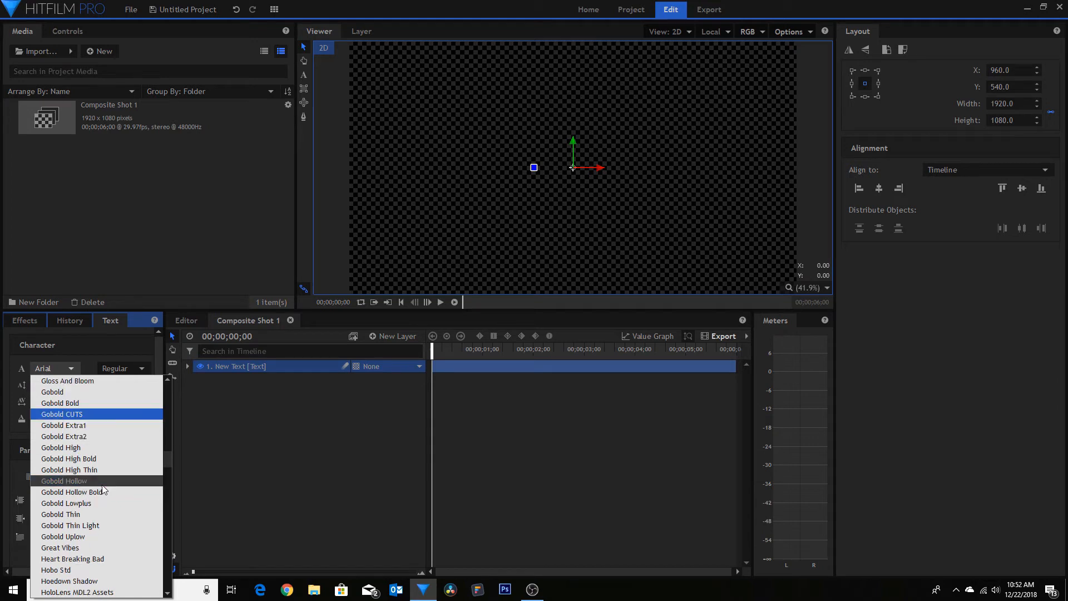
{"action": "left_click", "coordinate": [88, 526]}
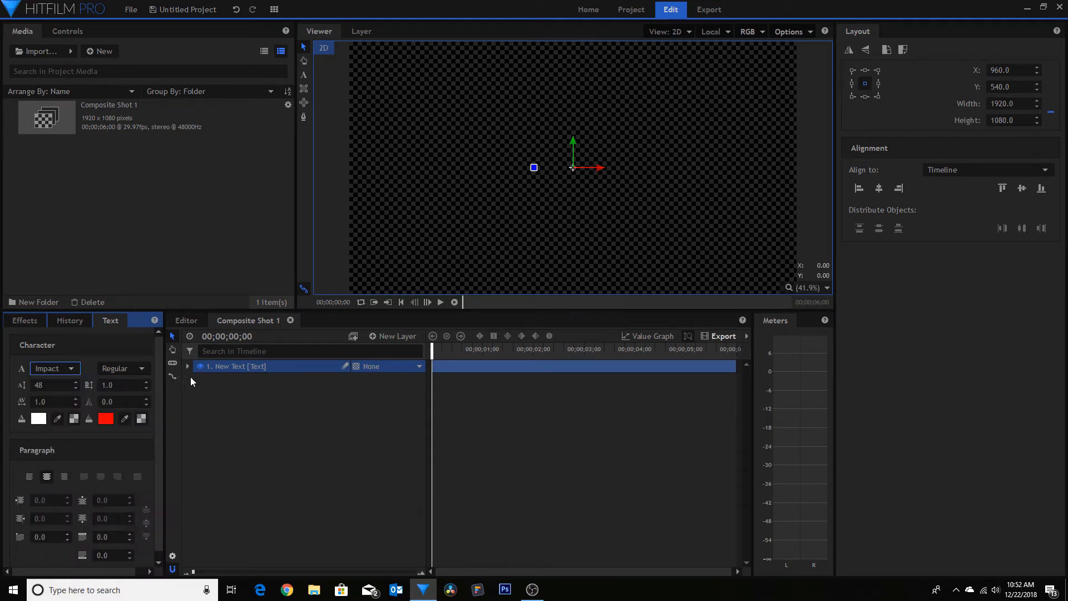
{"action": "left_click_drag", "start_coordinate": [37, 388], "coordinate": [71, 388]}
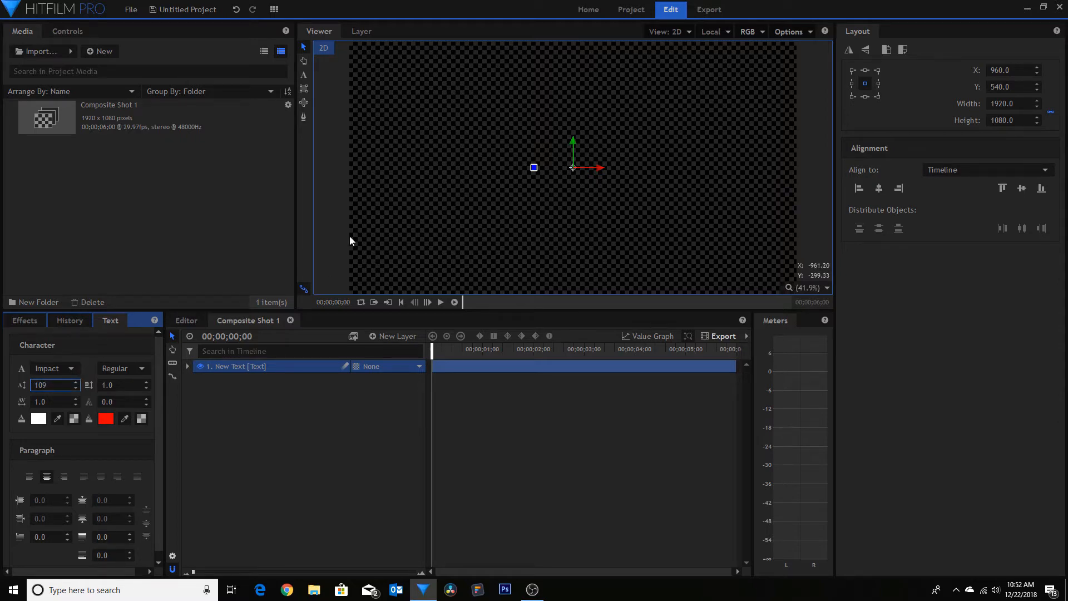
Step: Enter the title "AREYOUREADY" in the text layer without spaces between the words
{"action": "left_click", "coordinate": [304, 75]}
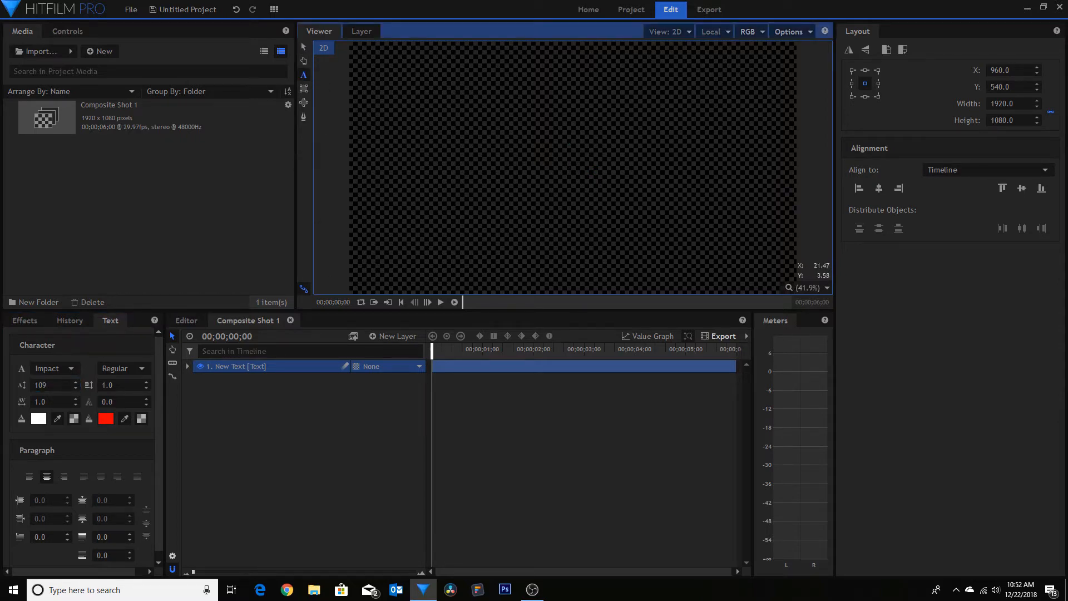
{"action": "type", "text": "ARRE"}
{"action": "key", "text": "BackSpace"}
{"action": "key", "text": "BackSpace"}
{"action": "key", "text": "BackSpace"}
{"action": "type", "text": "RE"}
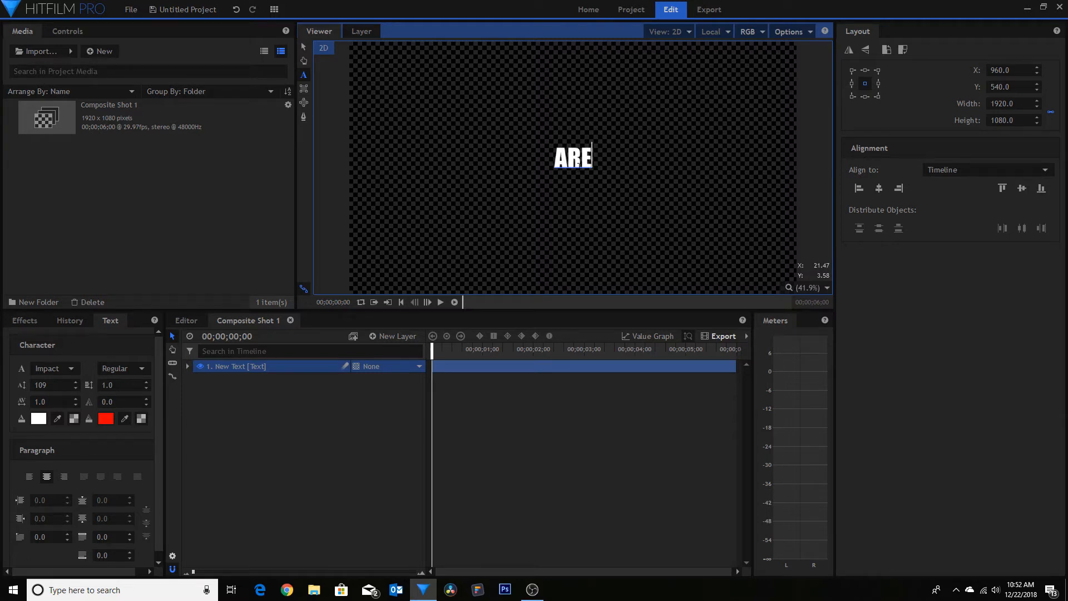
{"action": "type", "text": "YOURE"}
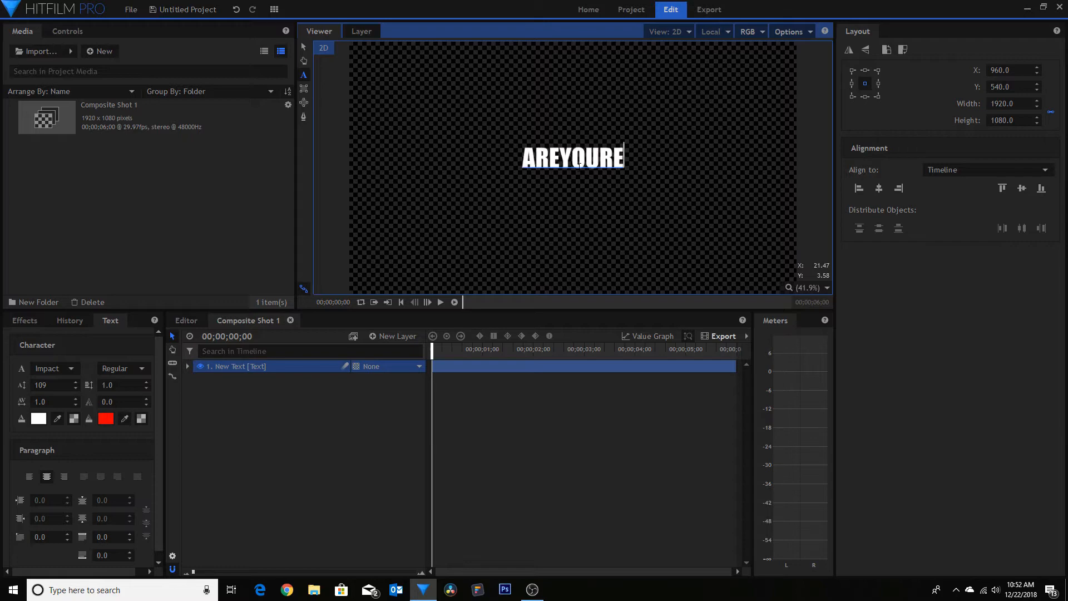
{"action": "type", "text": "ADY"}
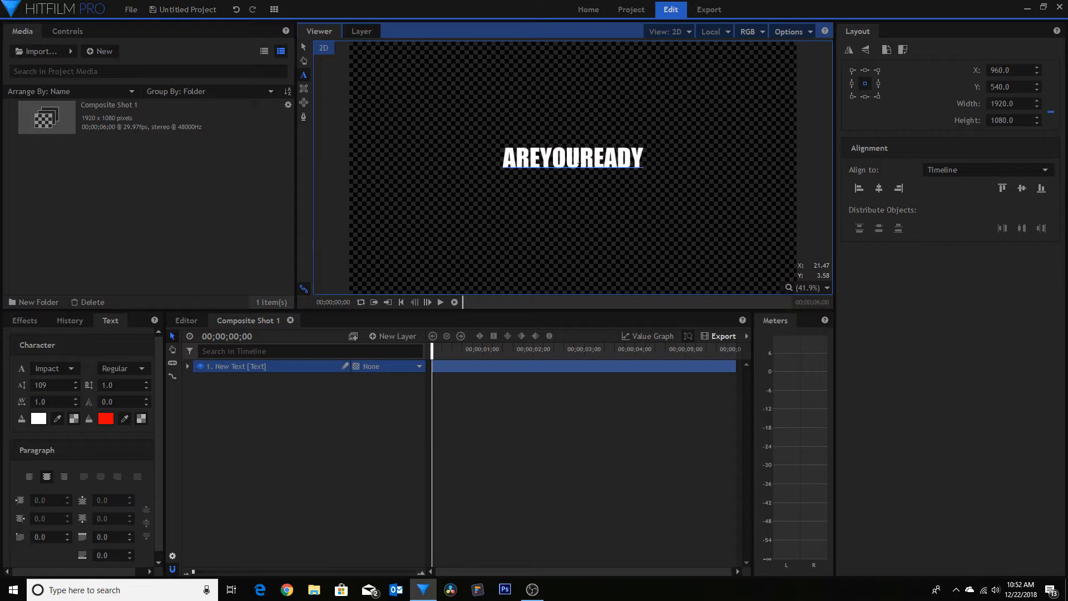
{"action": "left_click", "coordinate": [304, 45]}
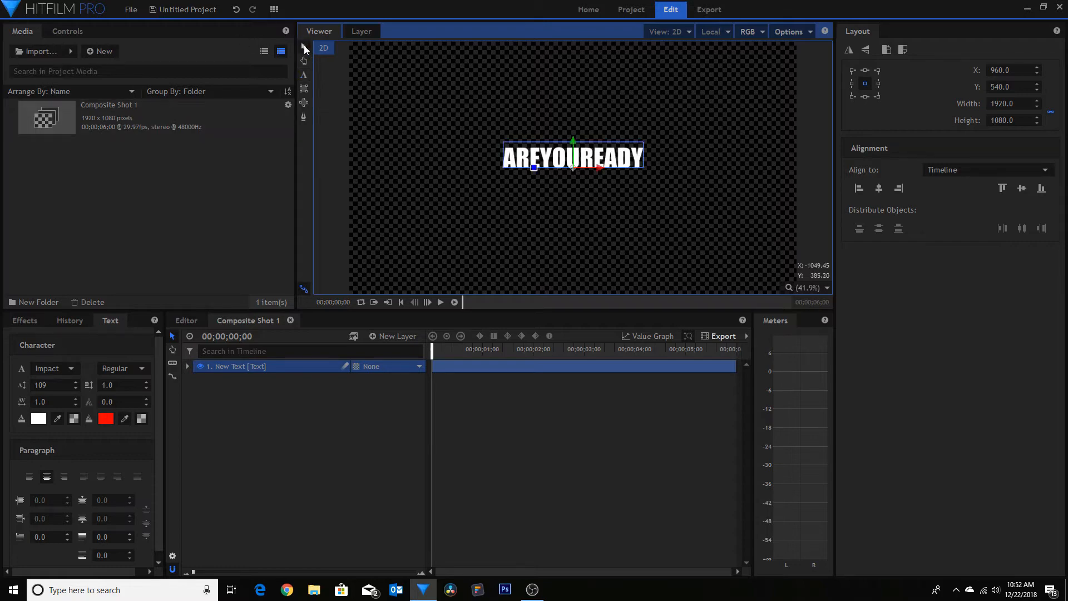
Step: Enlarge the title text to size 313 and center it horizontally and vertically on the timeline frame
{"action": "left_click_drag", "start_coordinate": [39, 385], "coordinate": [100, 386]}
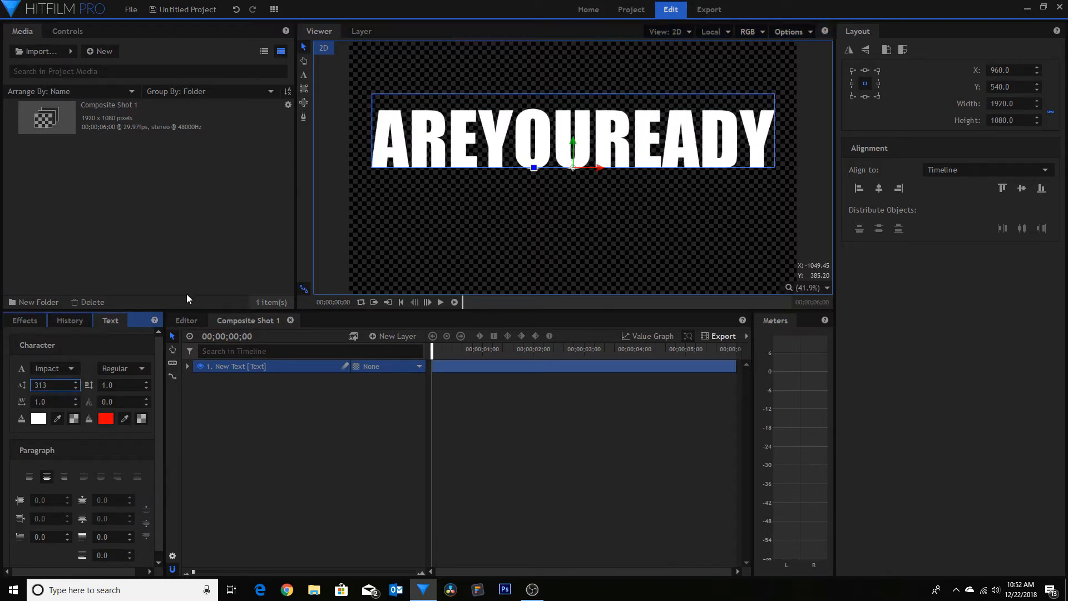
{"action": "left_click_drag", "start_coordinate": [578, 143], "coordinate": [569, 184]}
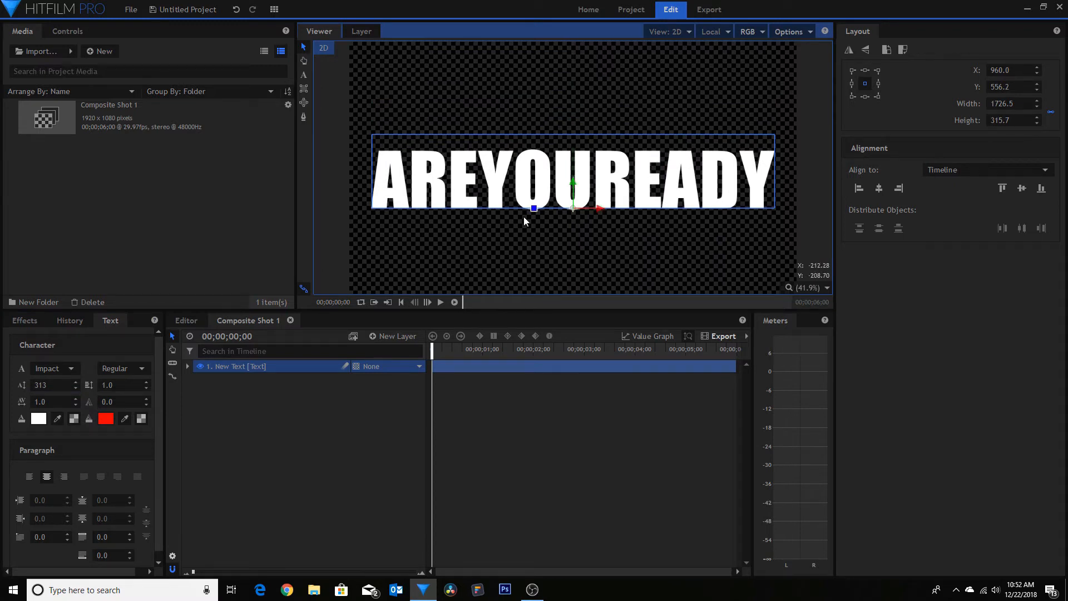
{"action": "left_click", "coordinate": [880, 188]}
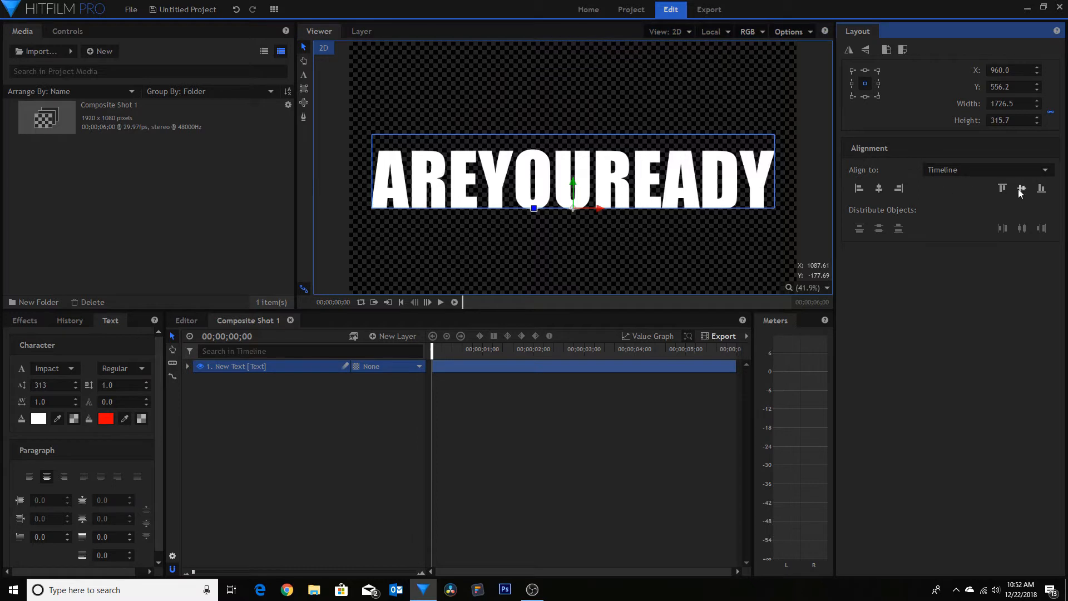
{"action": "left_click", "coordinate": [1022, 189]}
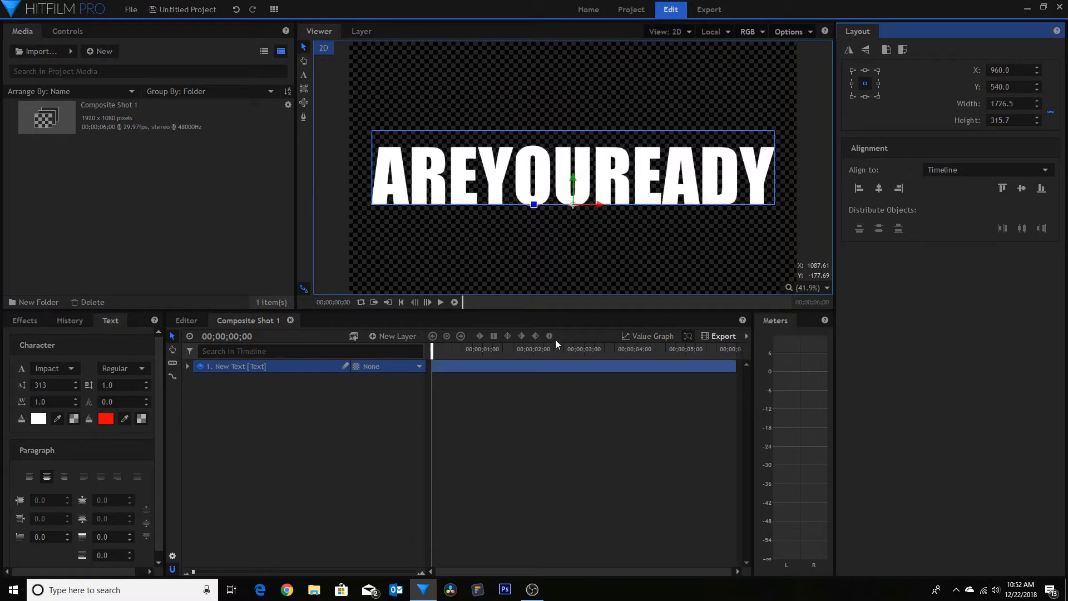
Step: Color only the word "YOU" in the title pure red (#ff0000)
{"action": "left_click", "coordinate": [303, 75]}
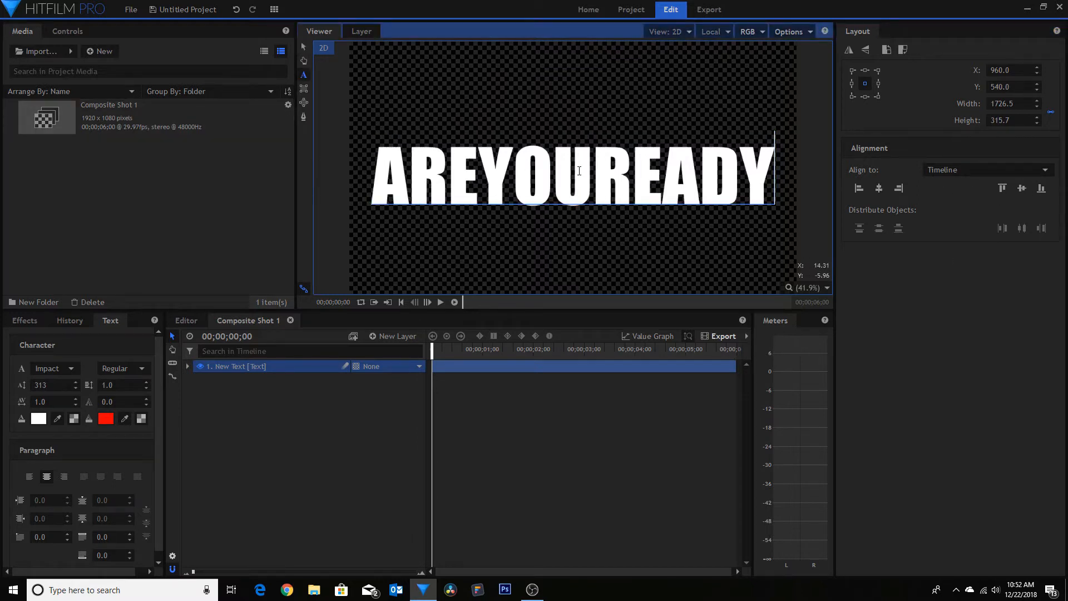
{"action": "left_click_drag", "start_coordinate": [593, 184], "coordinate": [493, 195]}
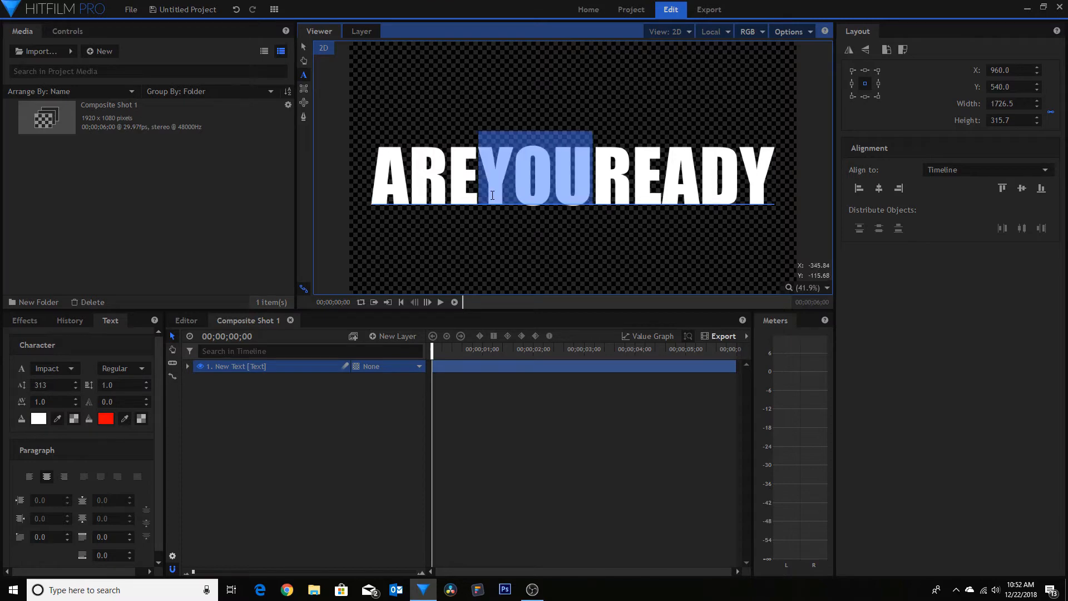
{"action": "left_click", "coordinate": [39, 420]}
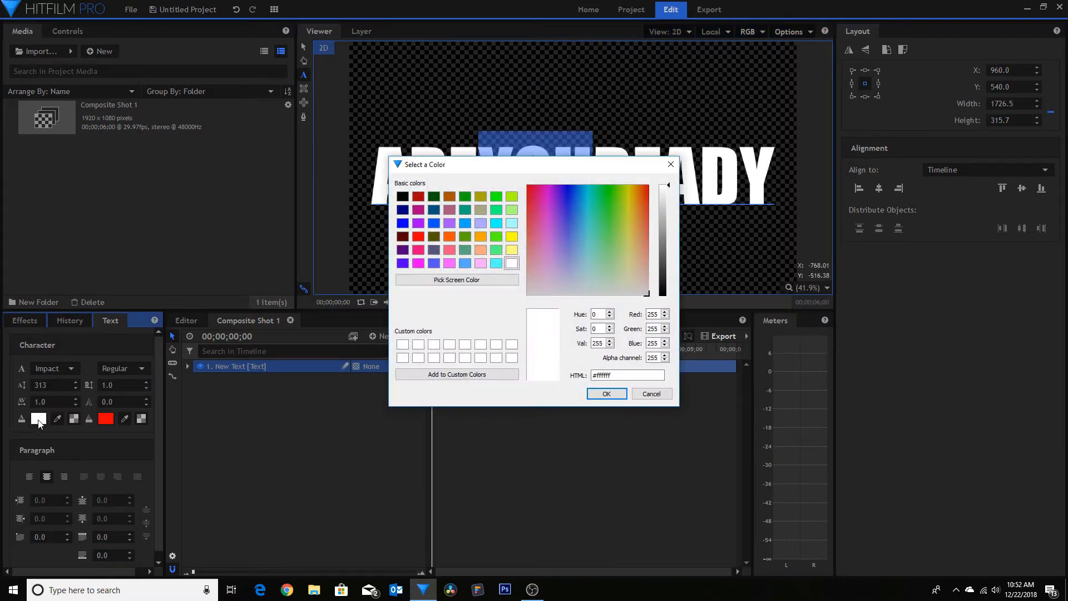
{"action": "left_click", "coordinate": [418, 236]}
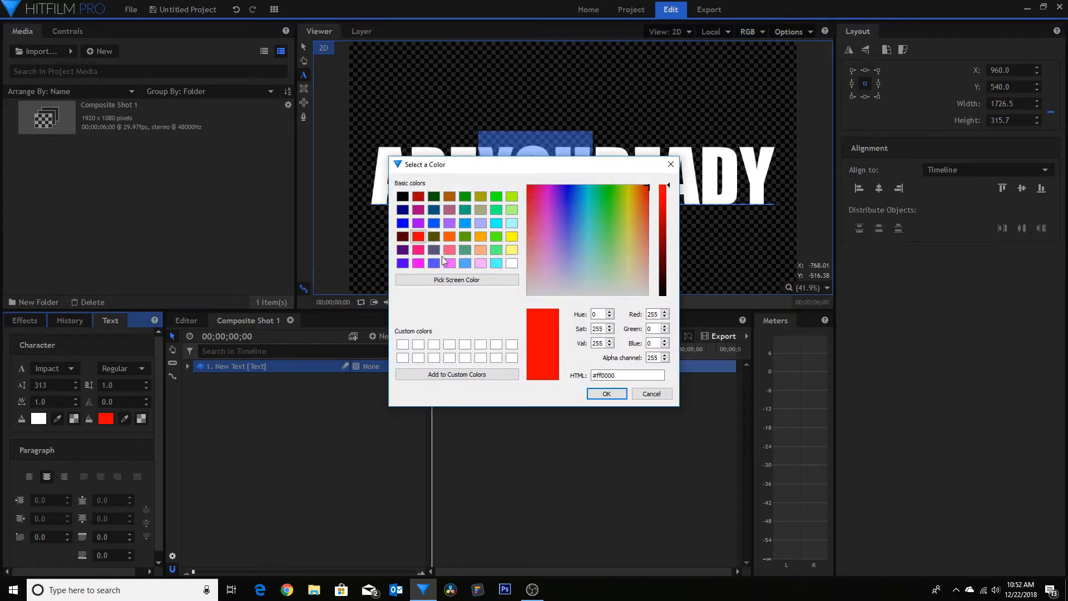
{"action": "left_click", "coordinate": [607, 394]}
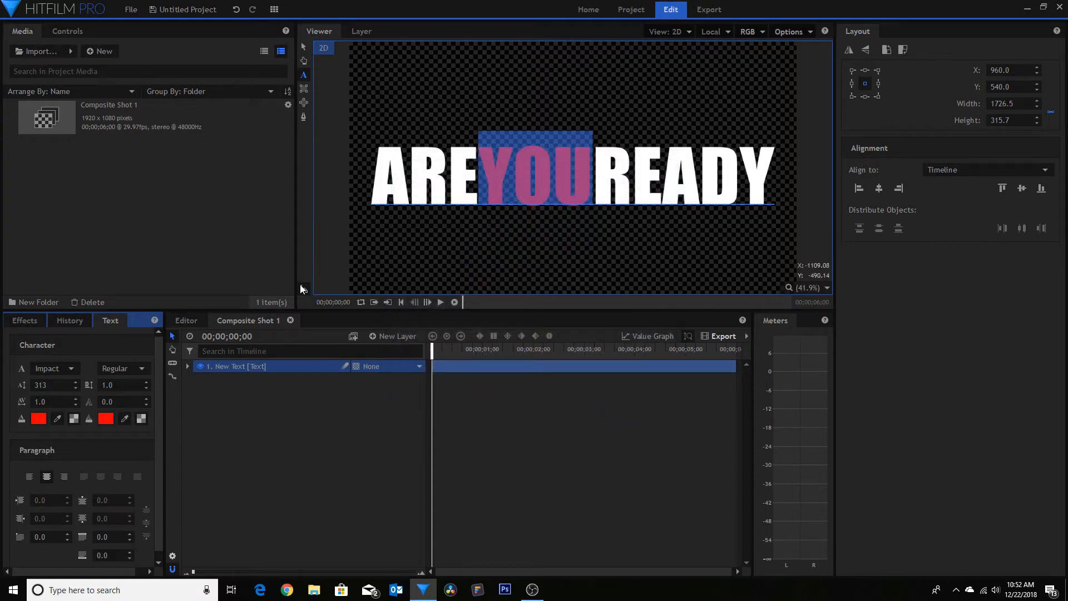
{"action": "left_click", "coordinate": [304, 47]}
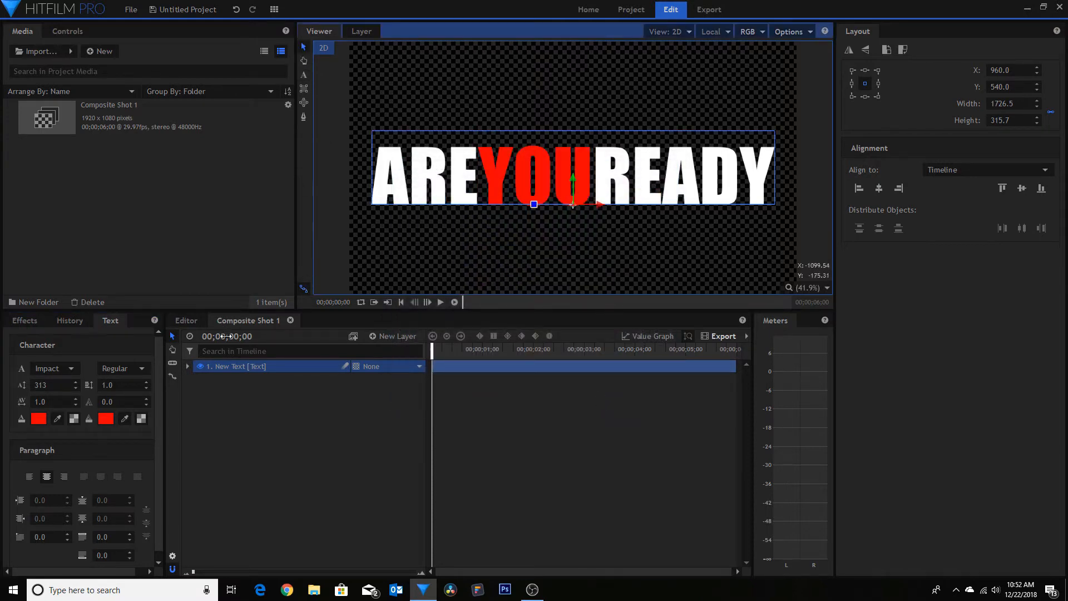
Step: Rename the text layer to "MainText"
{"action": "right_click", "coordinate": [238, 366]}
{"action": "left_click", "coordinate": [255, 343]}
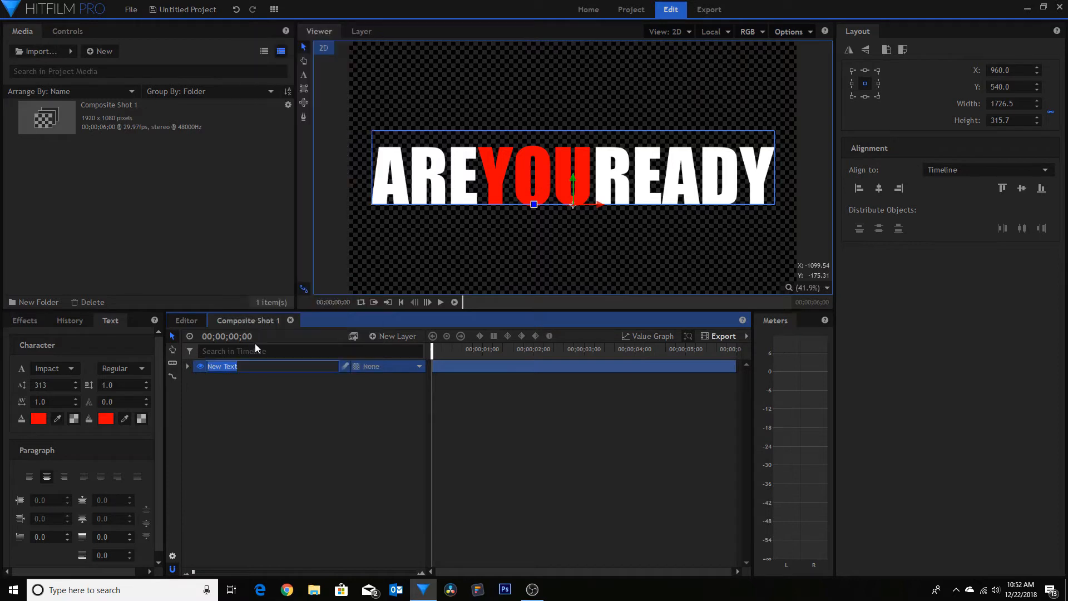
{"action": "type", "text": "Main"}
{"action": "key", "text": "Return"}
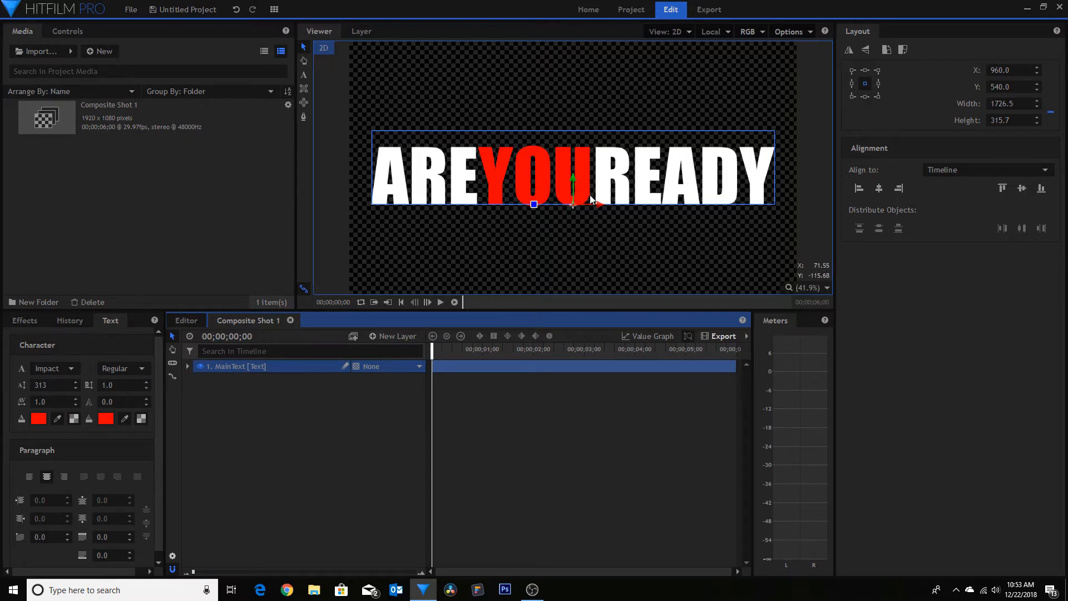
Step: Search the effects for "part" and apply the Atomic Particle effect to the MainText layer
{"action": "left_click", "coordinate": [29, 321]}
{"action": "left_click", "coordinate": [24, 343]}
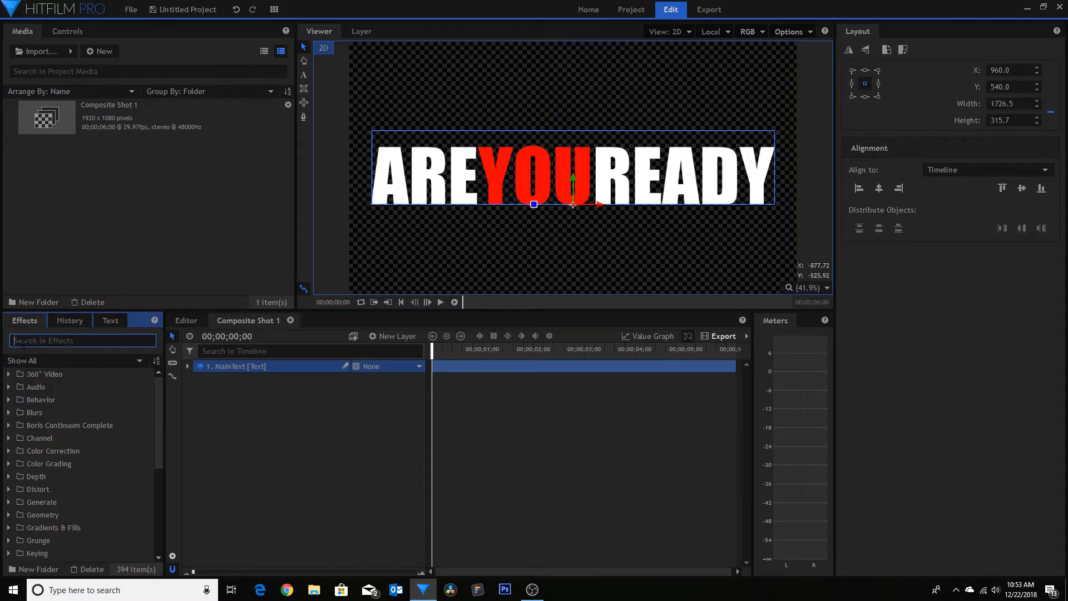
{"action": "type", "text": "pa"}
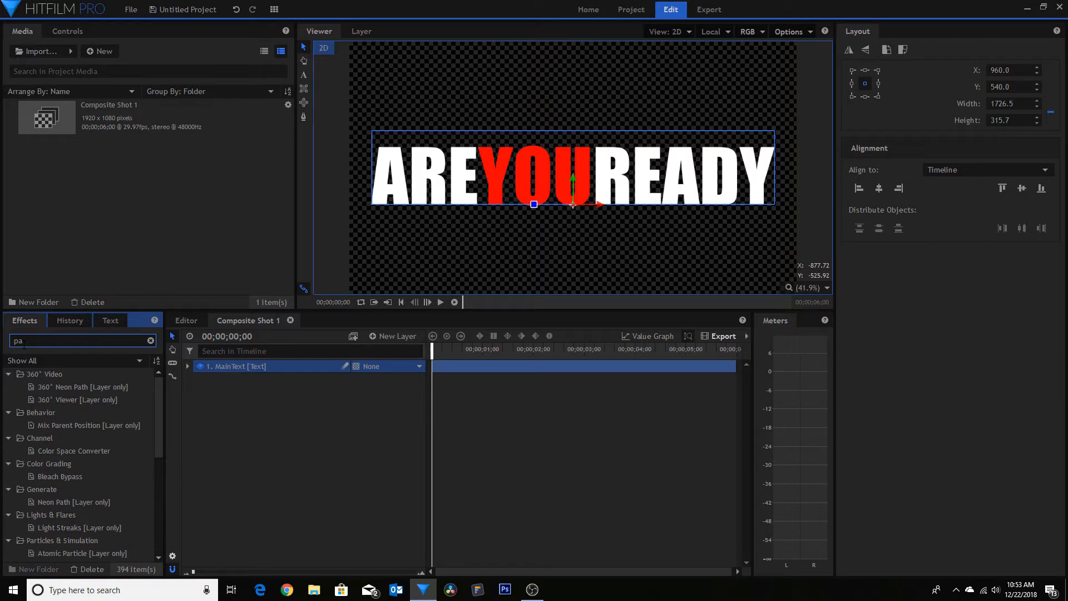
{"action": "type", "text": "rt"}
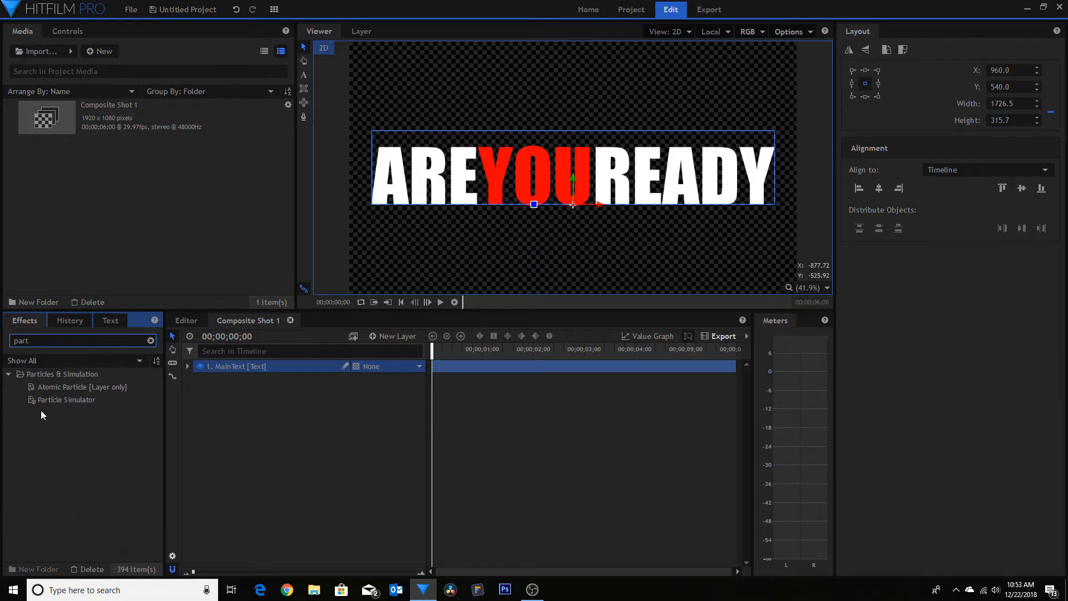
{"action": "left_click_drag", "start_coordinate": [57, 389], "coordinate": [286, 367]}
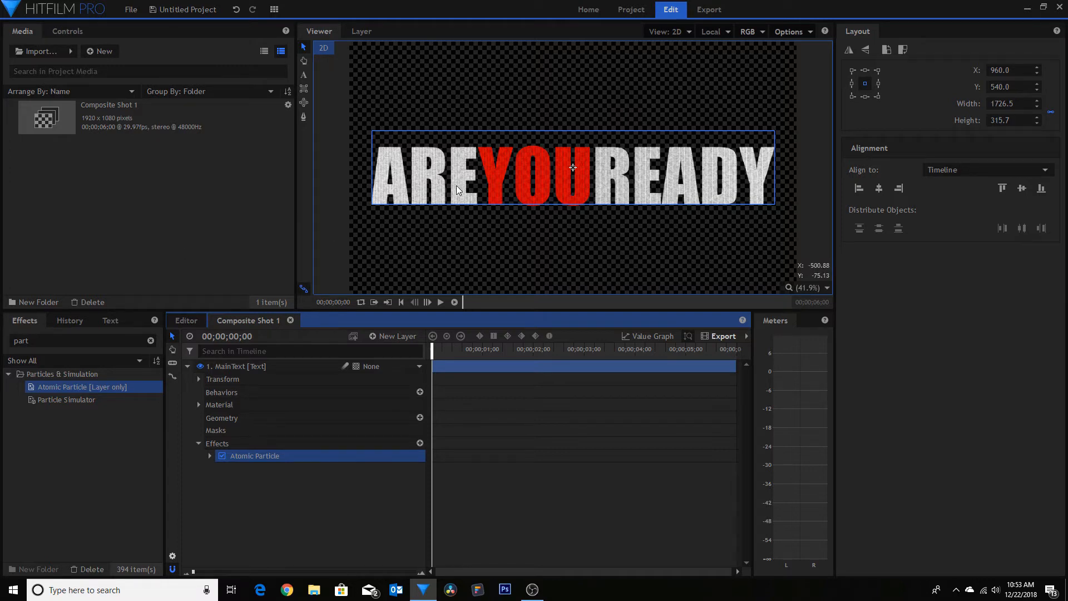
Step: Set the Atomic Particle effect's particle appearance to Size 10 and Size Random 0
{"action": "left_click", "coordinate": [67, 32]}
{"action": "left_click", "coordinate": [20, 180]}
{"action": "scroll", "coordinate": [158, 218], "scroll_direction": "down", "scroll_amount": 1}
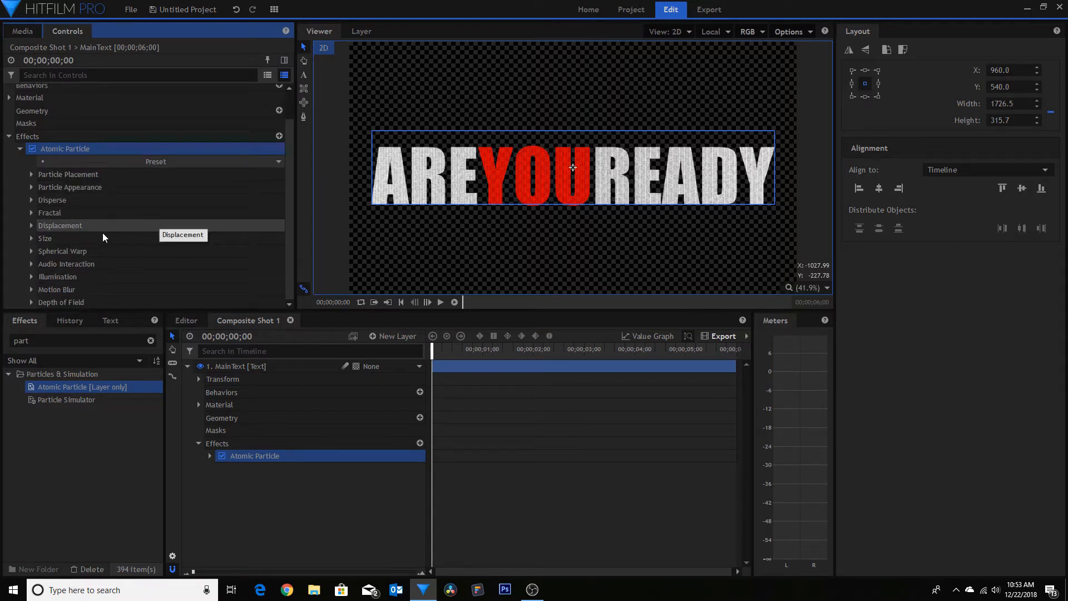
{"action": "left_click", "coordinate": [30, 187]}
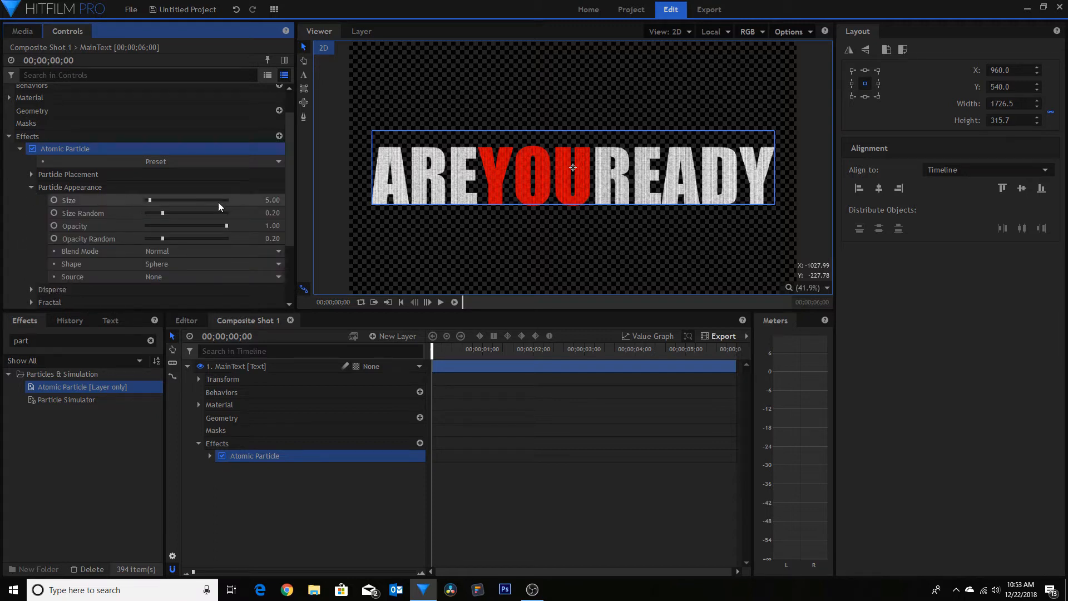
{"action": "left_click", "coordinate": [275, 200]}
{"action": "type", "text": "10"}
{"action": "key", "text": "Tab"}
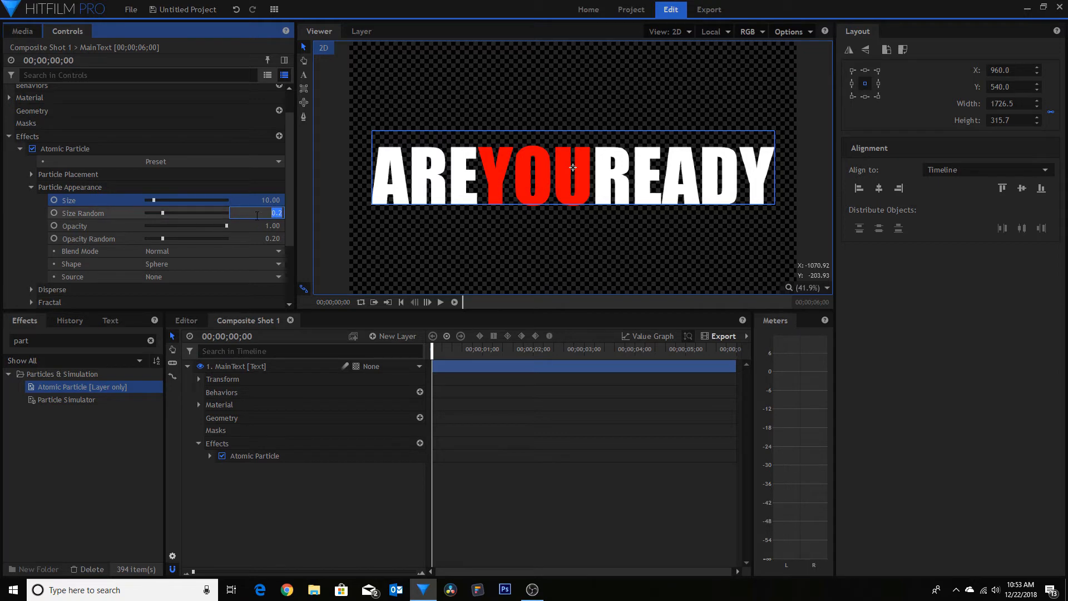
{"action": "type", "text": "0"}
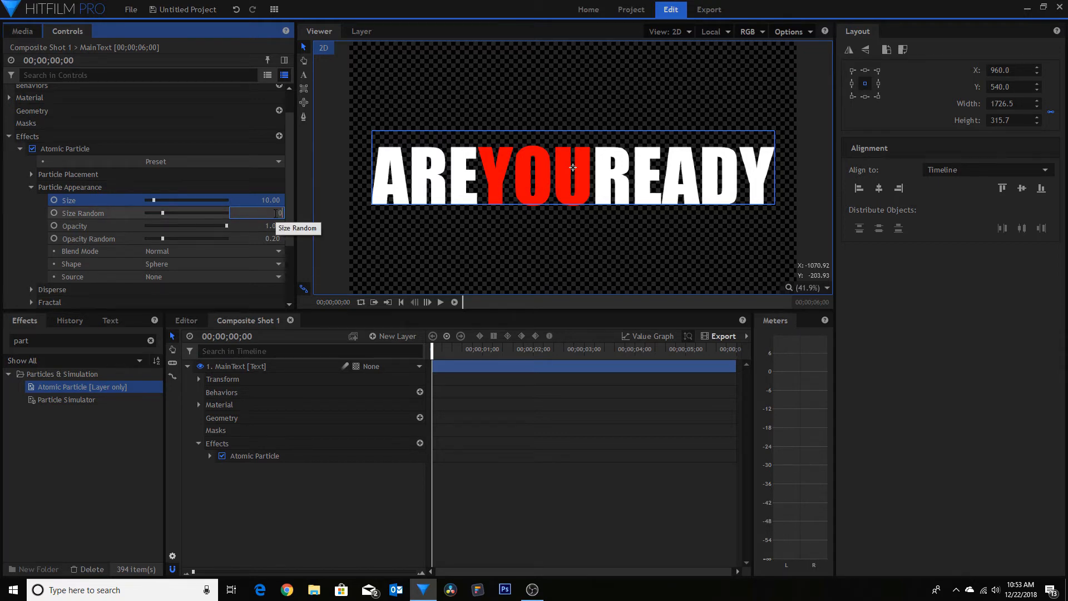
{"action": "key", "text": "Tab"}
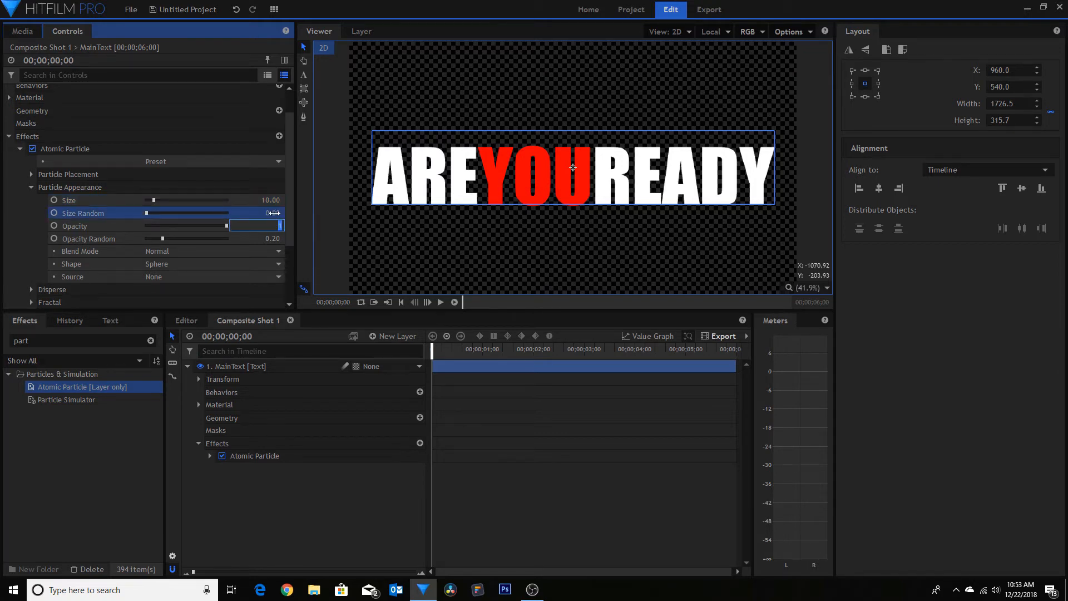
{"action": "left_click", "coordinate": [31, 187]}
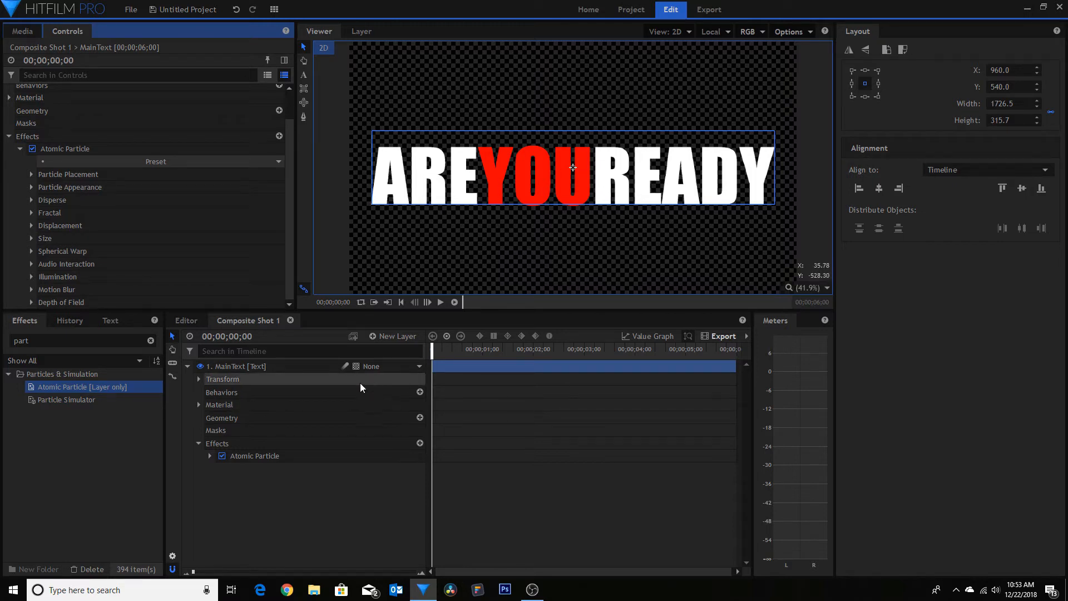
Step: At 00;00;01;00, add keyframes for Spherical Warp Strength at 0 and Radius at 200
{"action": "left_click_drag", "start_coordinate": [432, 355], "coordinate": [483, 359]}
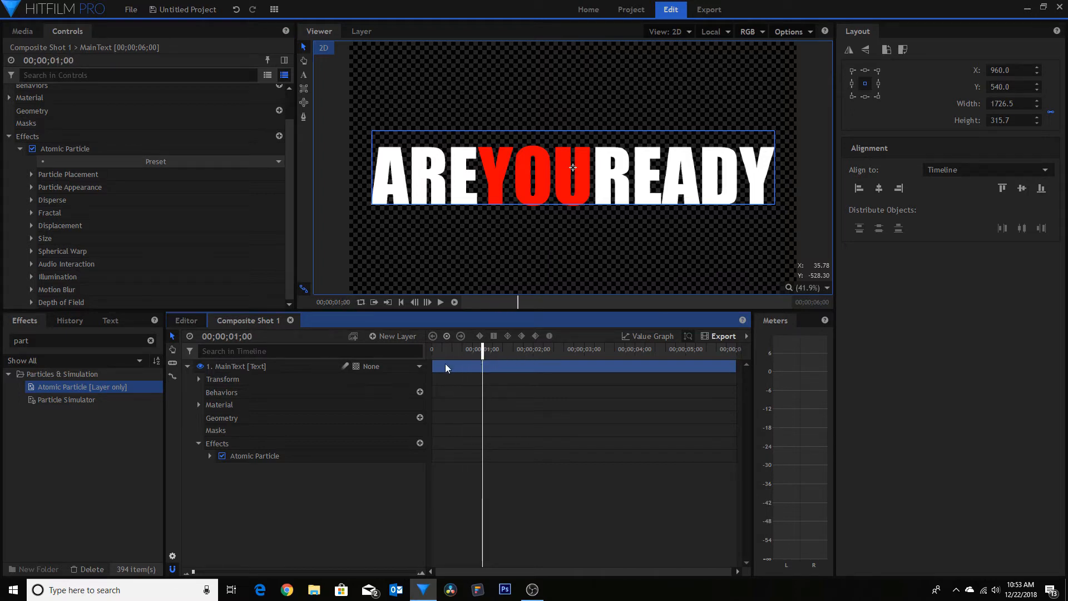
{"action": "left_click", "coordinate": [30, 251]}
{"action": "scroll", "coordinate": [90, 236], "scroll_direction": "down", "scroll_amount": 1}
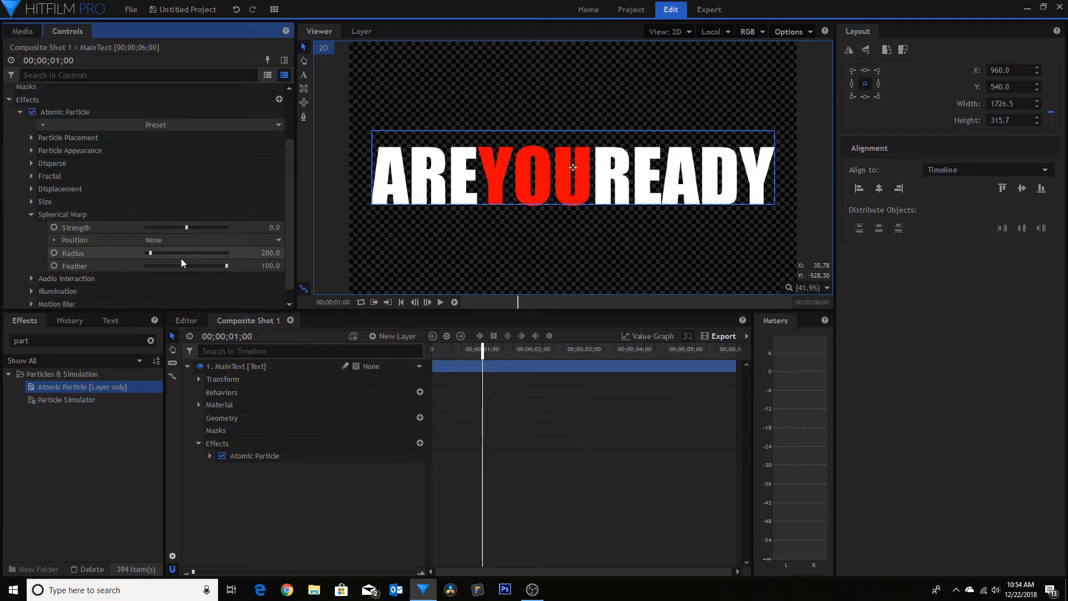
{"action": "mouse_move", "coordinate": [186, 228]}
{"action": "left_mouse_down"}
{"action": "mouse_move", "coordinate": [250, 233]}
{"action": "mouse_move", "coordinate": [172, 236]}
{"action": "mouse_move", "coordinate": [191, 236]}
{"action": "left_mouse_up"}
{"action": "left_click", "coordinate": [274, 227]}
{"action": "type", "text": "0"}
{"action": "key", "text": "Tab"}
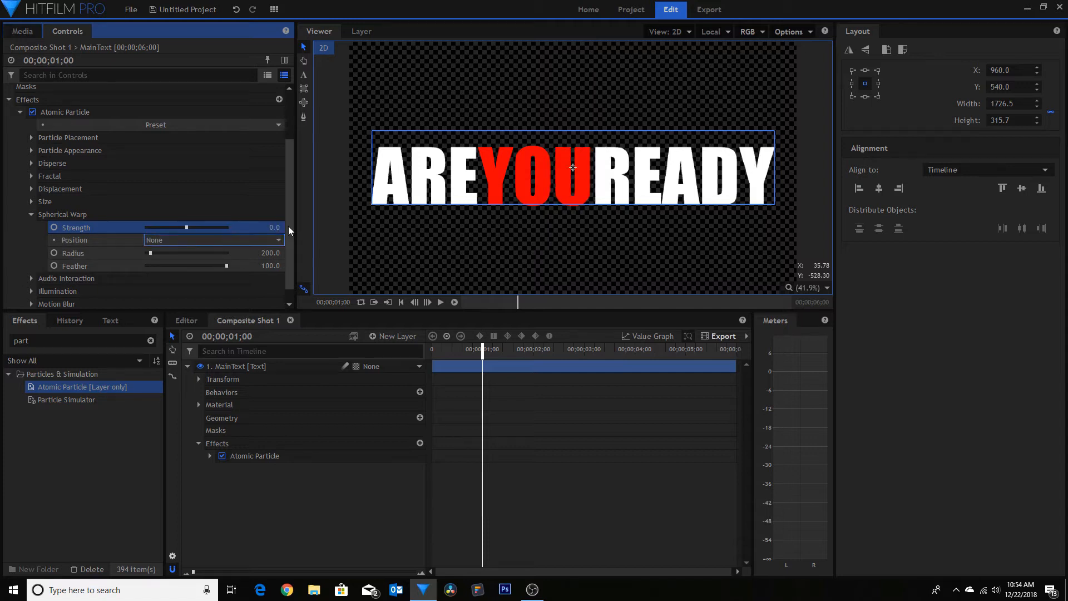
{"action": "left_click", "coordinate": [54, 227]}
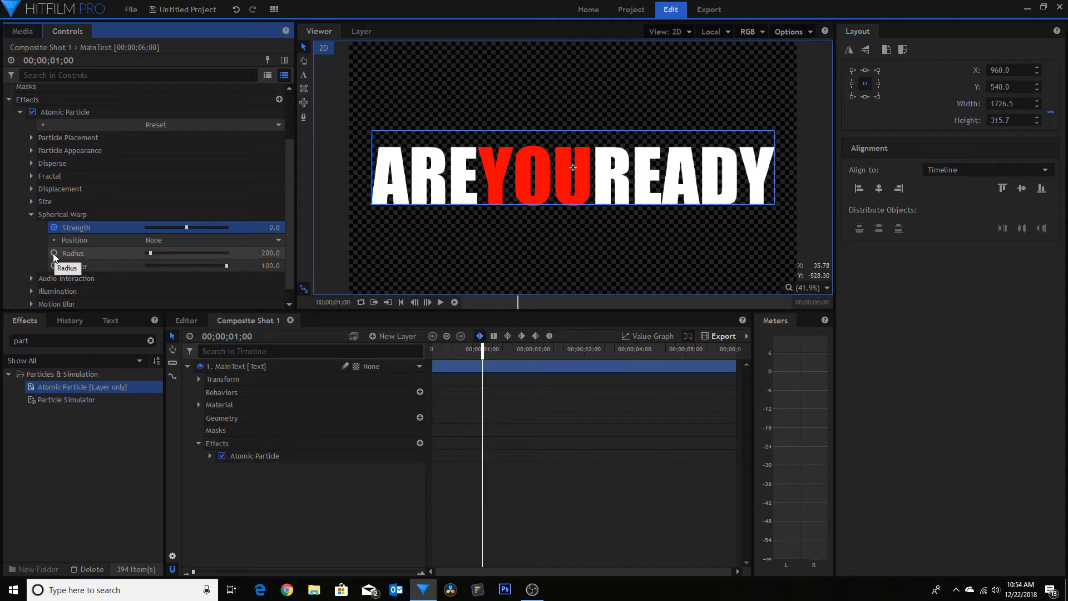
{"action": "left_click", "coordinate": [54, 253]}
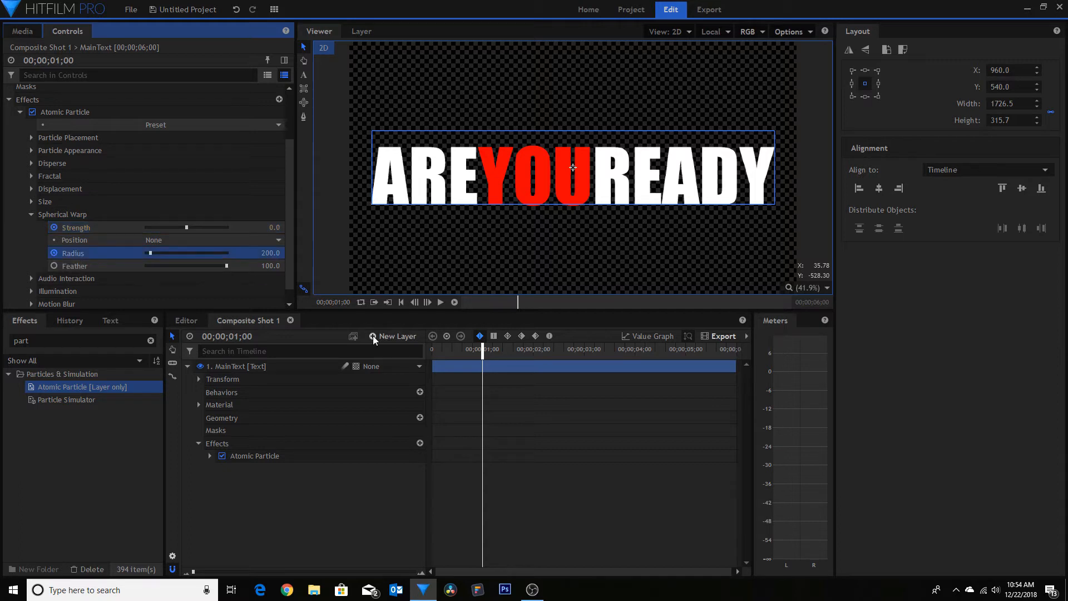
Step: At 00;00;01;15, keyframe the Spherical Warp with Strength 64 and Radius 720
{"action": "left_click_drag", "start_coordinate": [482, 353], "coordinate": [508, 356]}
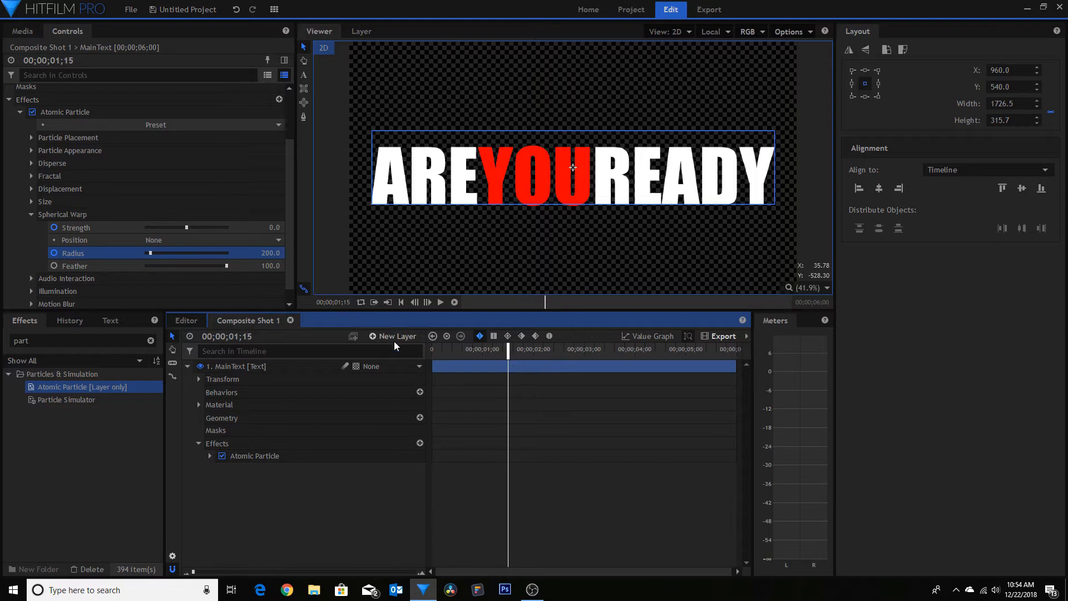
{"action": "left_click_drag", "start_coordinate": [186, 227], "coordinate": [198, 232]}
{"action": "left_click_drag", "start_coordinate": [198, 235], "coordinate": [199, 234]}
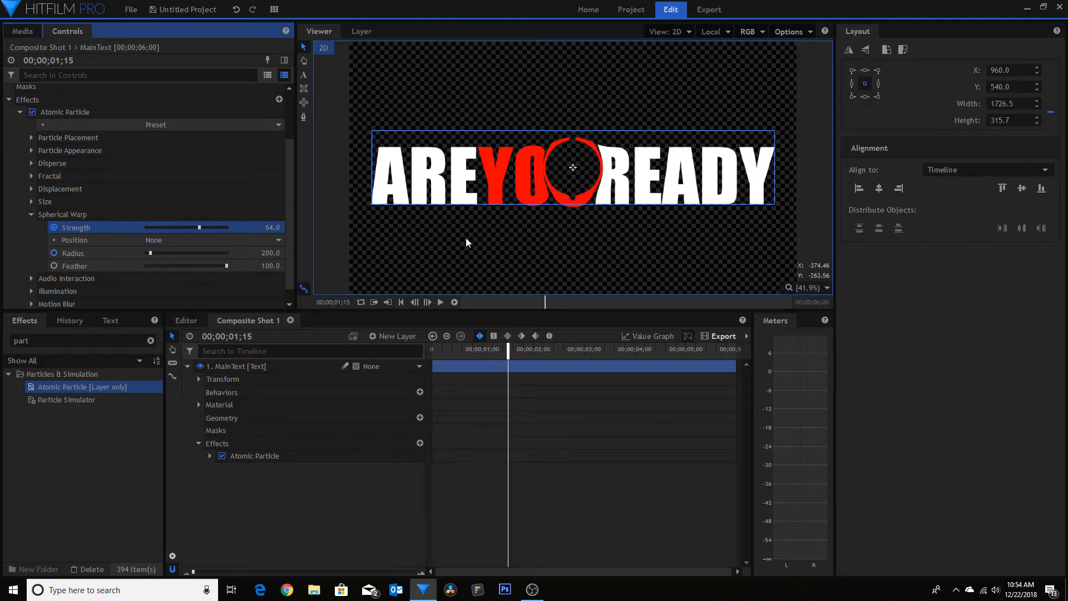
{"action": "left_click_drag", "start_coordinate": [150, 253], "coordinate": [160, 256]}
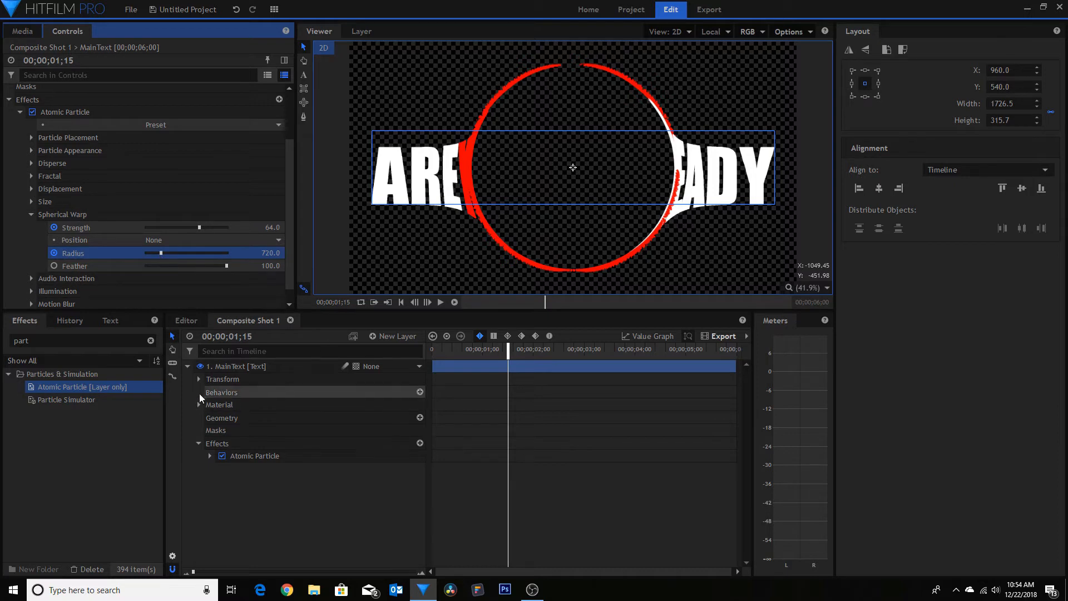
Step: Give all Spherical Warp Strength and Radius keyframes a smooth, non-linear interpolation and collapse the MainText layer
{"action": "left_click_drag", "start_coordinate": [509, 354], "coordinate": [432, 359]}
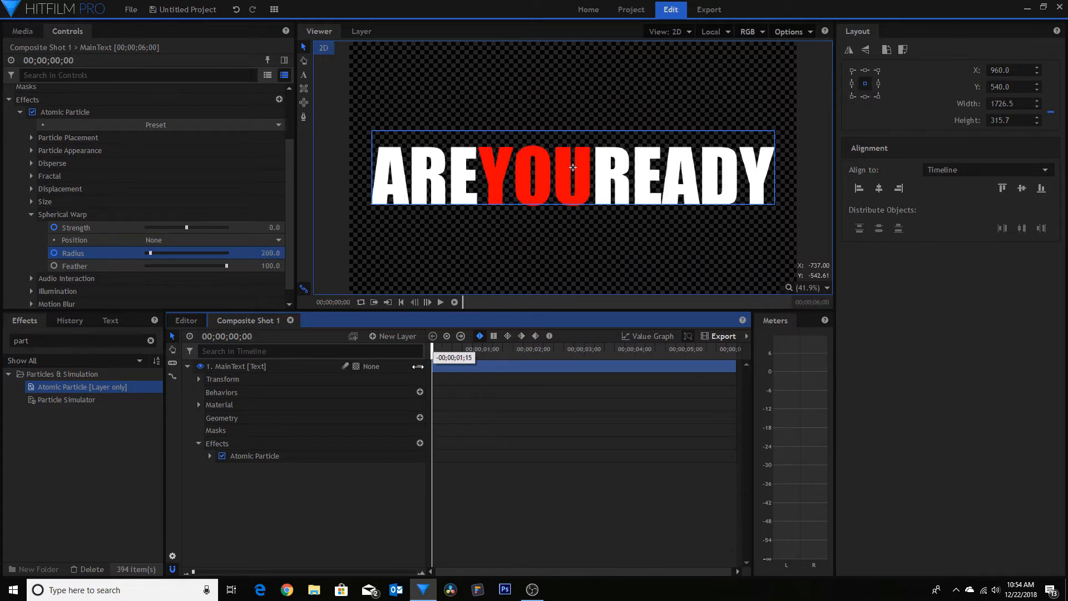
{"action": "left_click", "coordinate": [209, 456]}
{"action": "scroll", "coordinate": [257, 489], "scroll_direction": "down", "scroll_amount": 1}
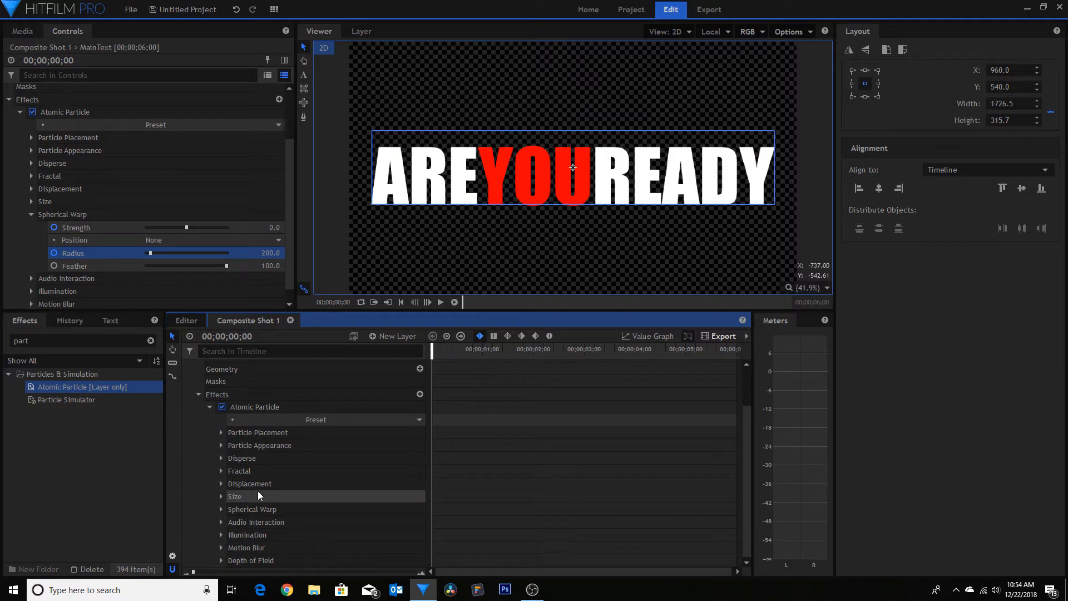
{"action": "left_click", "coordinate": [221, 509]}
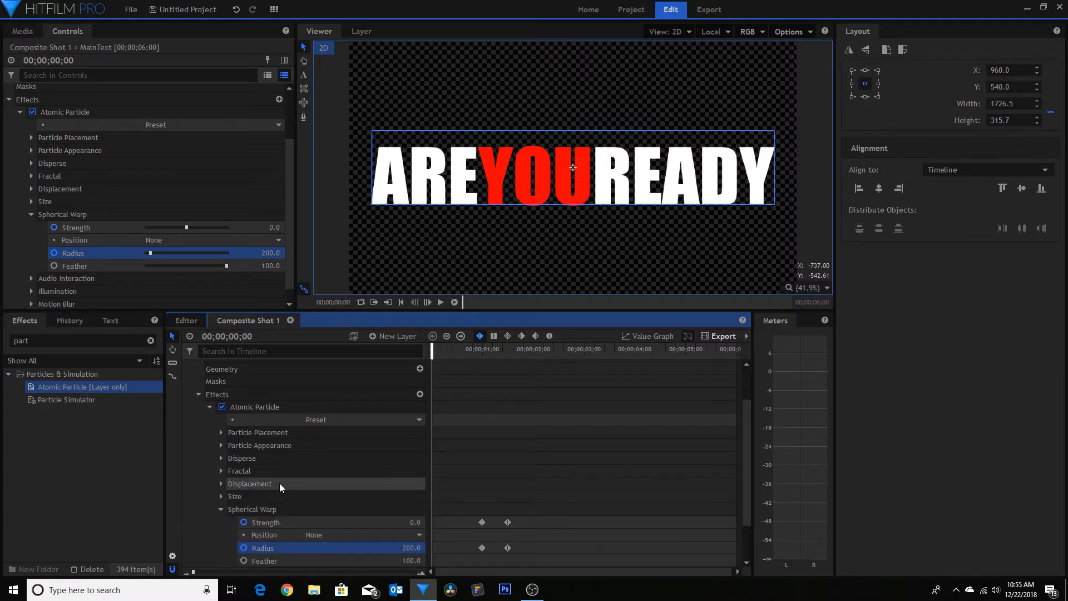
{"action": "scroll", "coordinate": [279, 483], "scroll_direction": "down", "scroll_amount": 1}
{"action": "left_click_drag", "start_coordinate": [516, 462], "coordinate": [471, 508]}
{"action": "left_click", "coordinate": [551, 337]}
{"action": "mouse_move", "coordinate": [434, 356]}
{"action": "left_mouse_down"}
{"action": "mouse_move", "coordinate": [517, 365]}
{"action": "mouse_move", "coordinate": [431, 367]}
{"action": "left_mouse_up"}
{"action": "scroll", "coordinate": [206, 412], "scroll_direction": "up", "scroll_amount": 3}
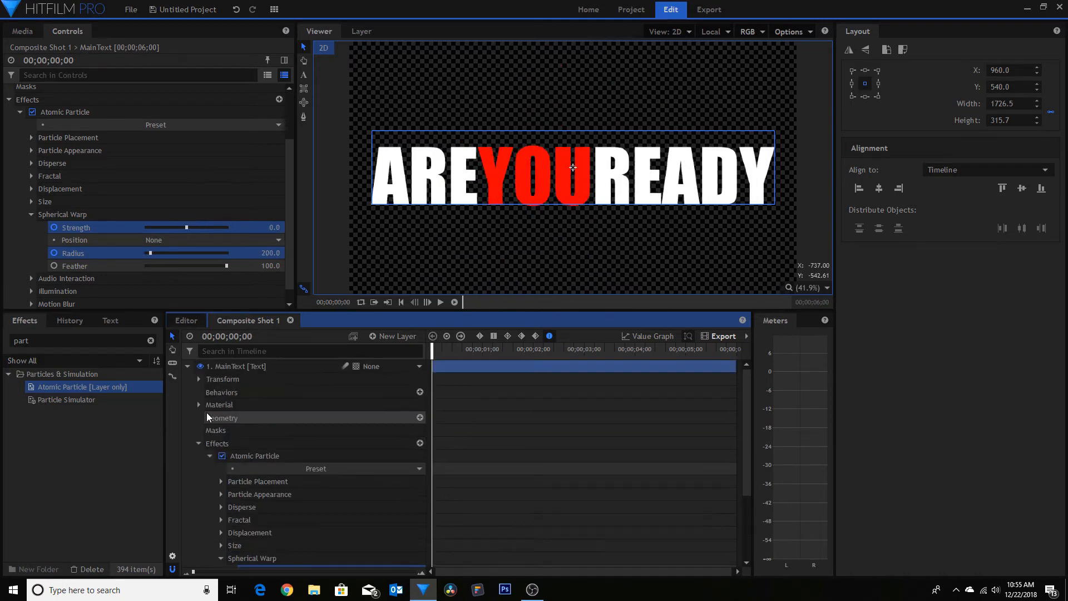
{"action": "left_click", "coordinate": [188, 366]}
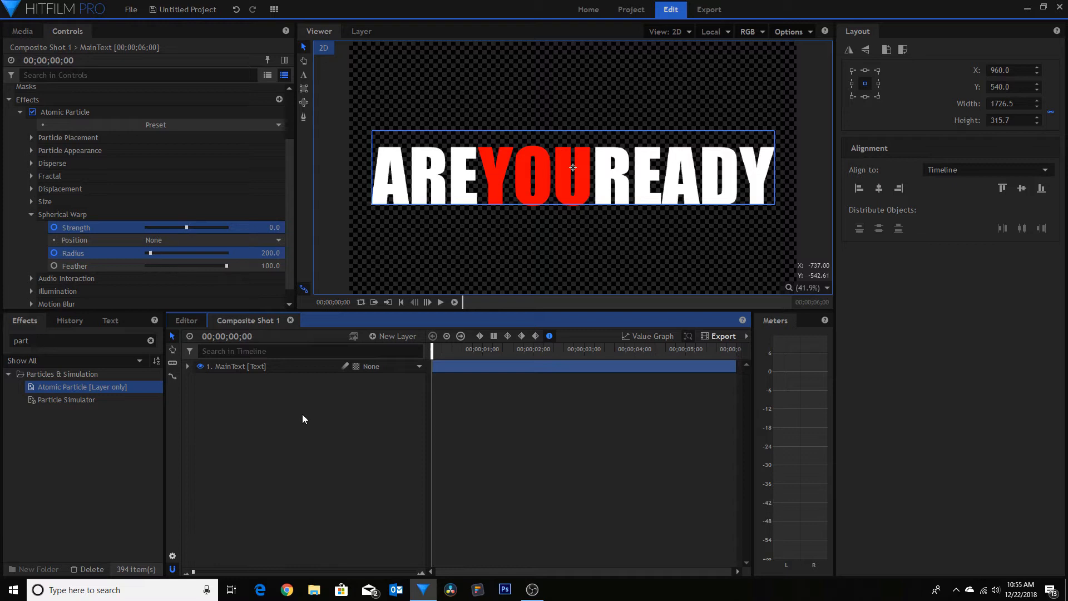
Step: Add a new text layer and set its font size to 193
{"action": "left_click", "coordinate": [397, 338]}
{"action": "left_click", "coordinate": [393, 368]}
{"action": "left_click", "coordinate": [109, 322]}
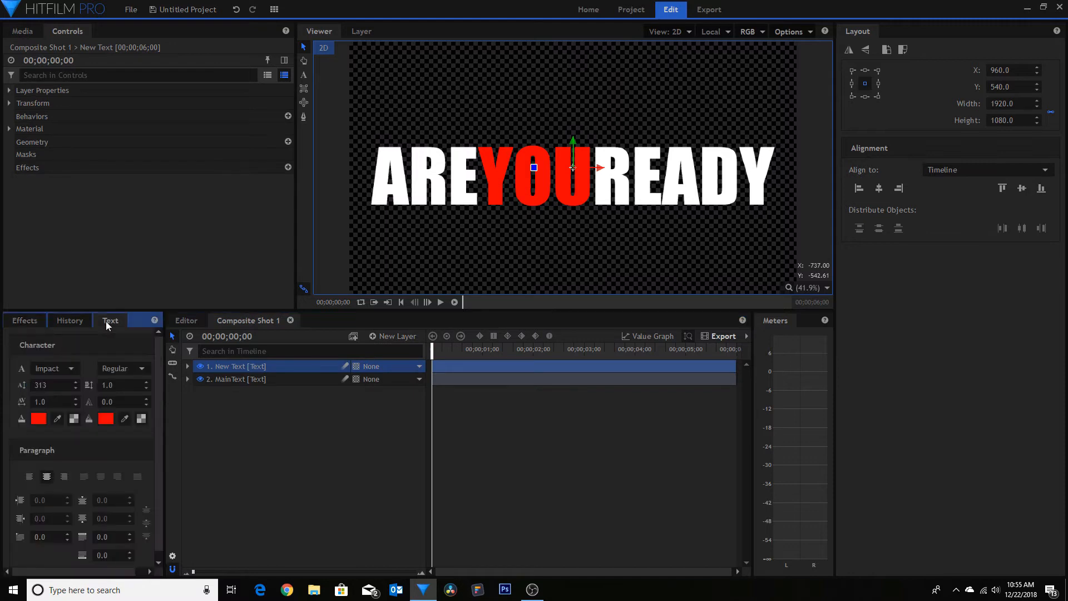
{"action": "left_click", "coordinate": [41, 386]}
{"action": "type", "text": "215"}
{"action": "left_click_drag", "start_coordinate": [41, 385], "coordinate": [29, 385]}
Step: Enter WATCH, LEARN and CREATE on three lines and center the text horizontally and vertically on the timeline frame
{"action": "left_click", "coordinate": [304, 76]}
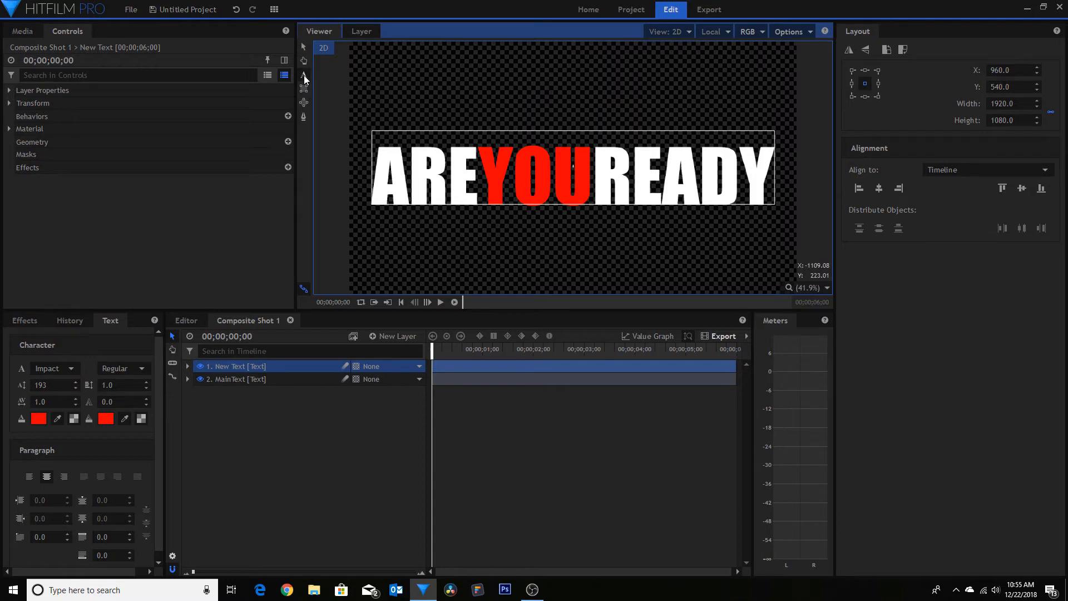
{"action": "type", "text": "WATCH"}
{"action": "key", "text": "Return"}
{"action": "type", "text": "LEAR"}
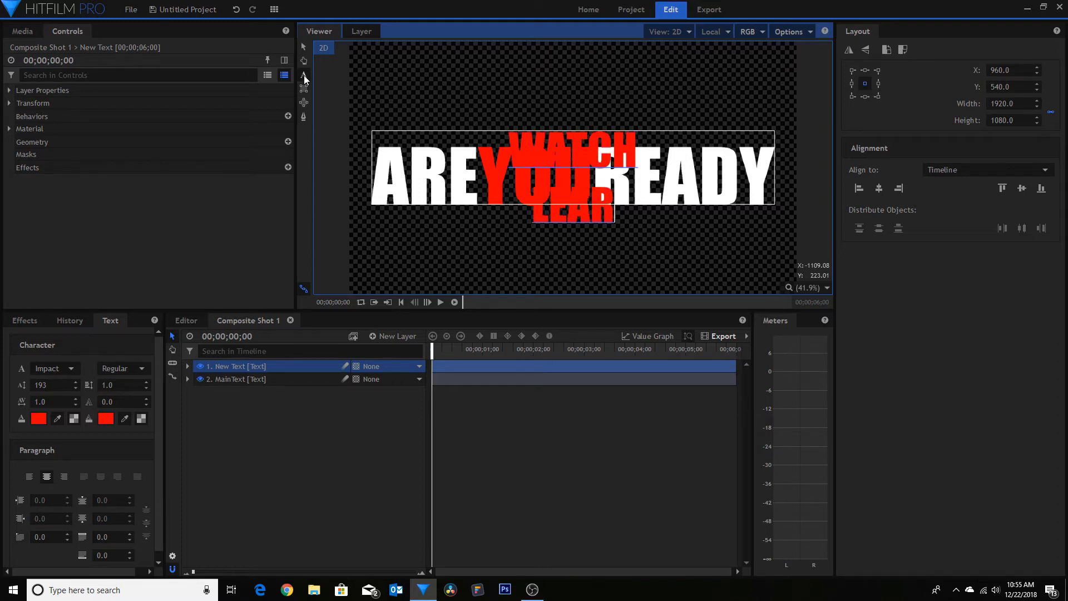
{"action": "type", "text": "N"}
{"action": "key", "text": "Return"}
{"action": "type", "text": "CREATE"}
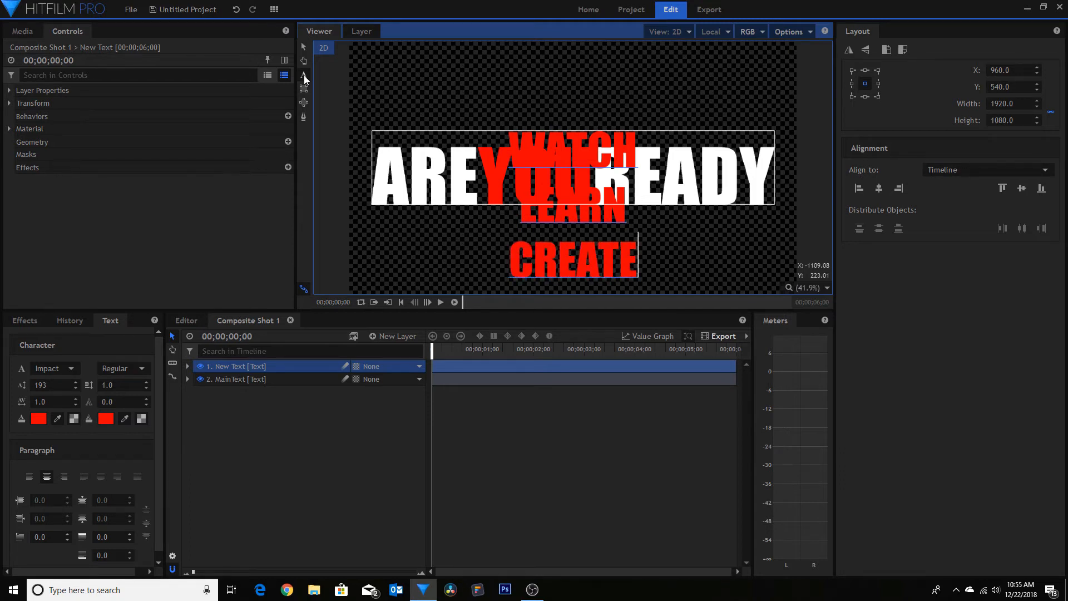
{"action": "left_click", "coordinate": [303, 47]}
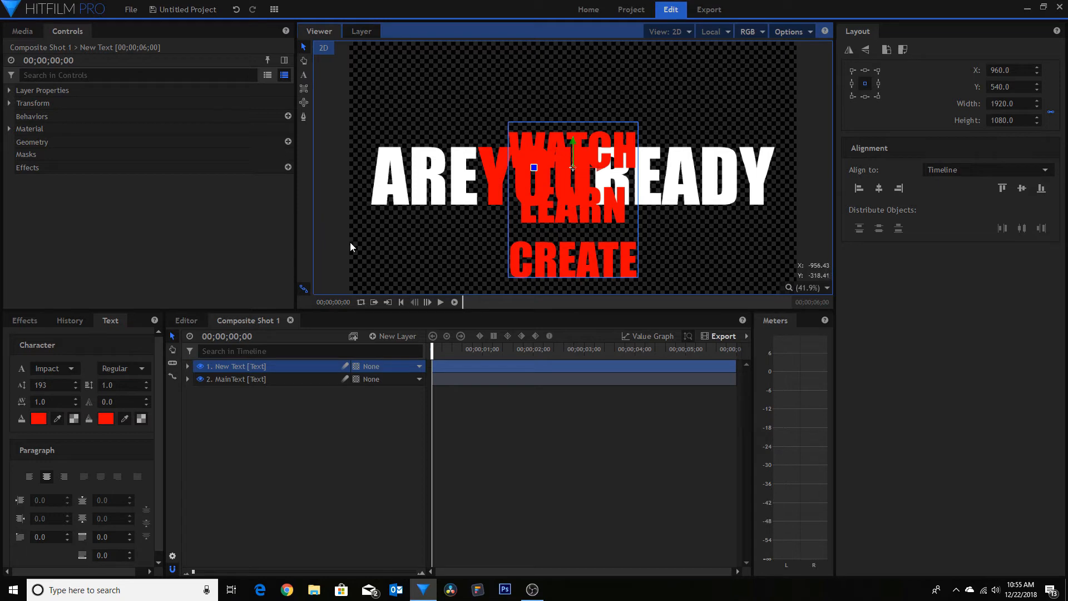
{"action": "left_click", "coordinate": [879, 189]}
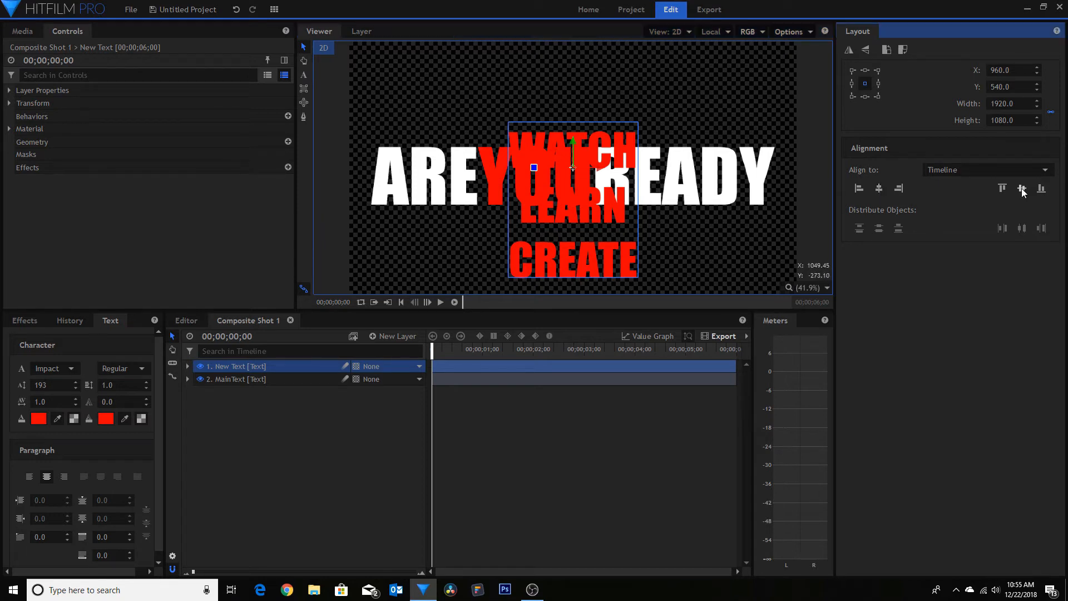
{"action": "left_click", "coordinate": [1022, 189]}
Step: Enlarge the WATCH LEARN CREATE text to size 234 and move its layer to start at 00;00;01;19
{"action": "left_click_drag", "start_coordinate": [432, 369], "coordinate": [513, 373]}
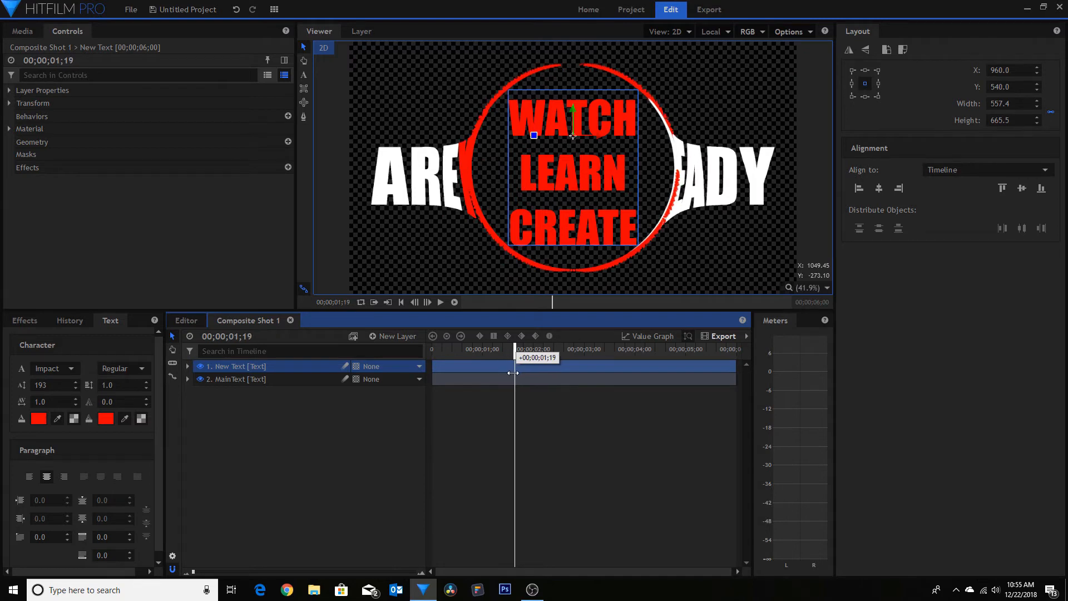
{"action": "left_click_drag", "start_coordinate": [513, 373], "coordinate": [513, 372]}
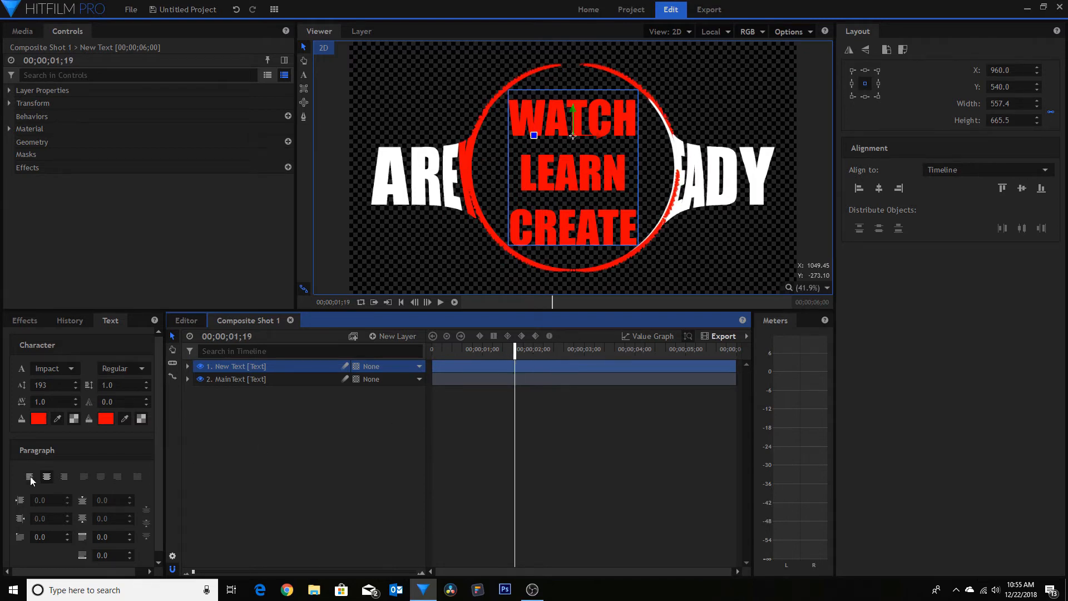
{"action": "left_click_drag", "start_coordinate": [42, 389], "coordinate": [58, 389]}
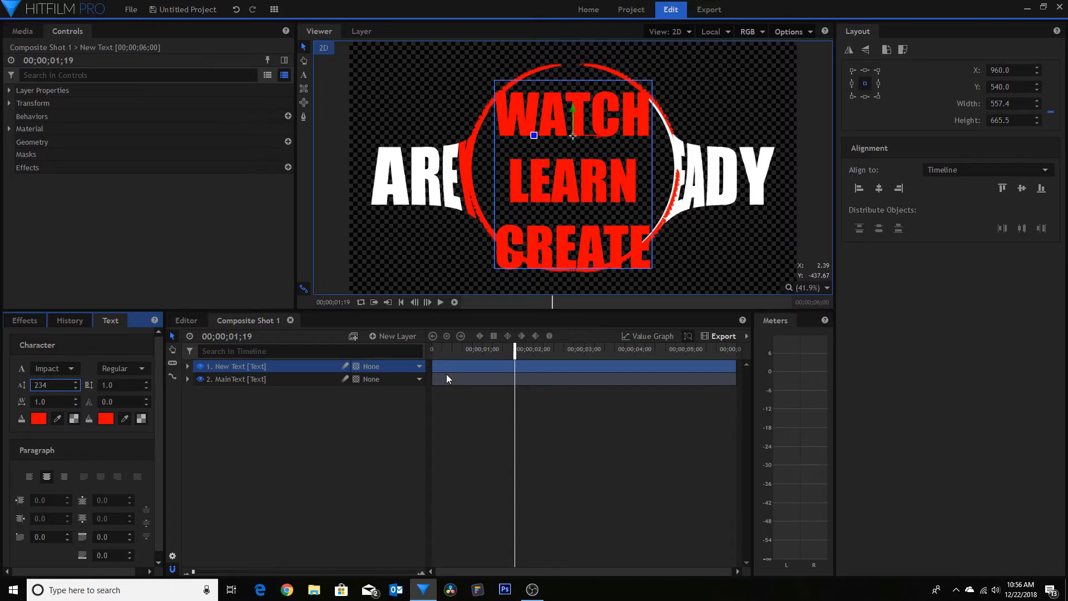
{"action": "left_click_drag", "start_coordinate": [443, 368], "coordinate": [510, 357]}
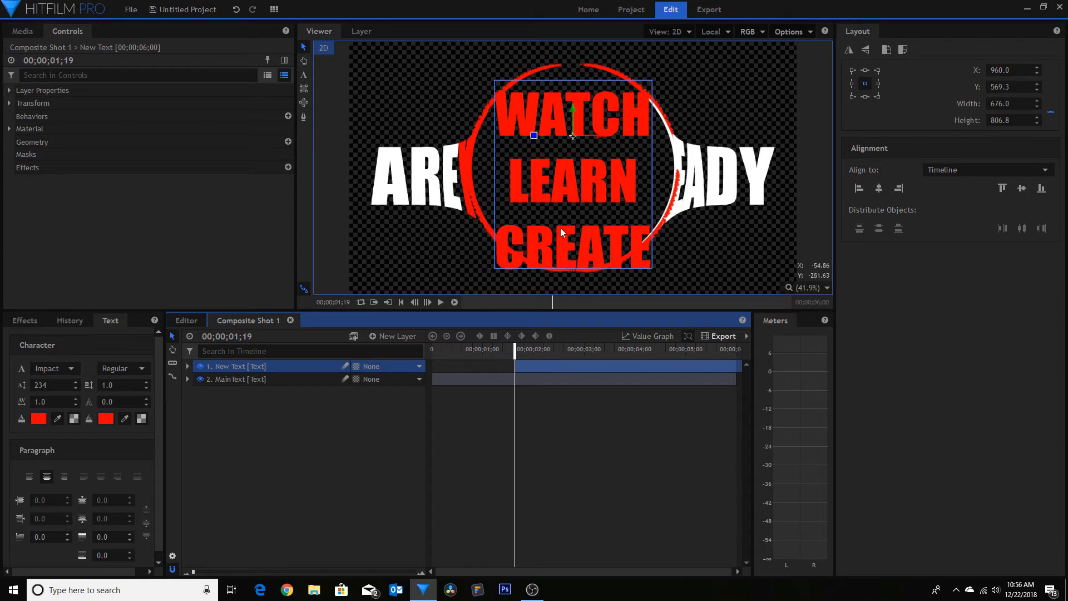
Step: Add a 1920 x 1080 grey plane layer named "TextMatte"
{"action": "left_click", "coordinate": [389, 337]}
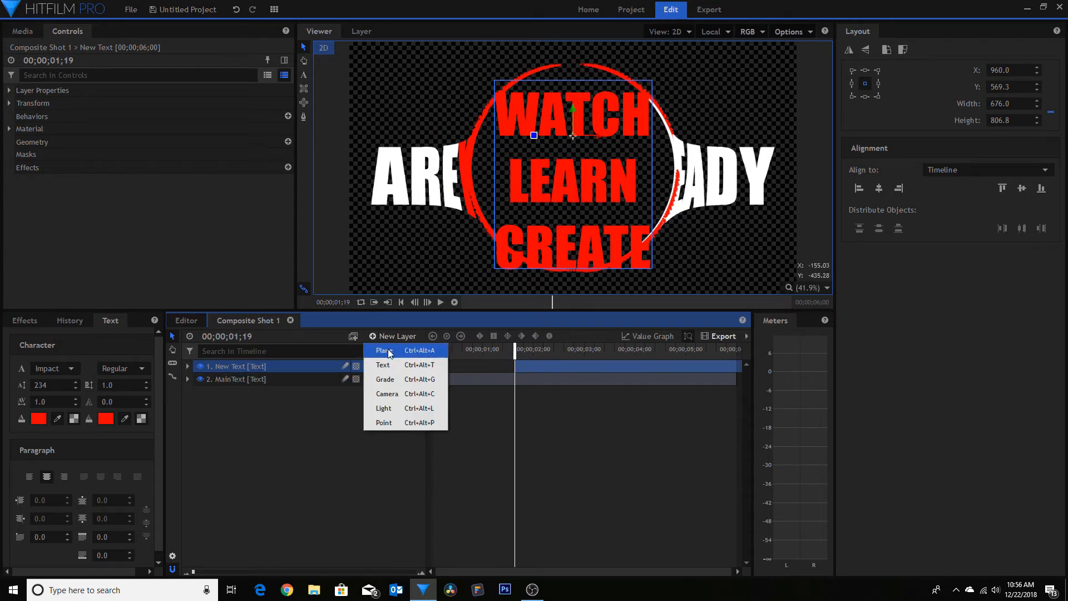
{"action": "left_click", "coordinate": [390, 352]}
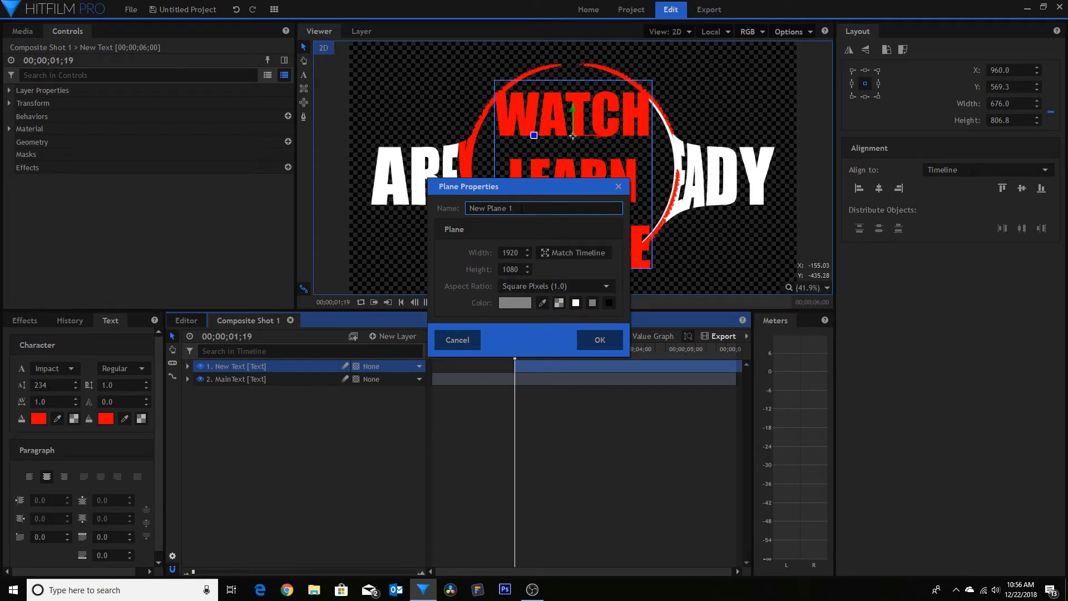
{"action": "left_click_drag", "start_coordinate": [521, 209], "coordinate": [413, 213]}
{"action": "type", "text": "TextMatte"}
{"action": "left_click", "coordinate": [594, 343]}
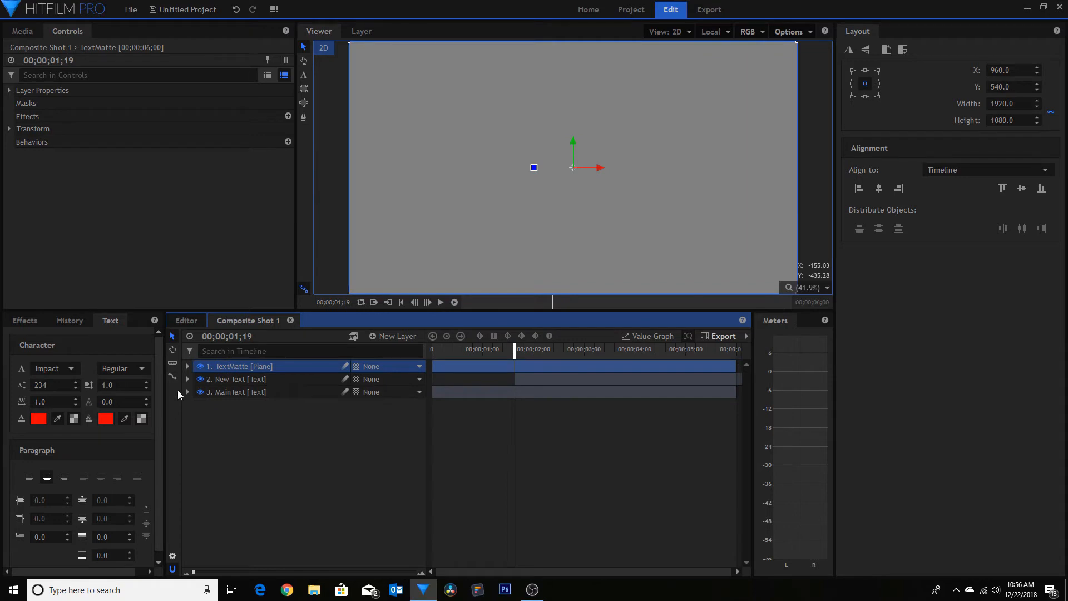
Step: Unlink the TextMatte plane's scale and reduce only its vertical scale to 24%
{"action": "left_click", "coordinate": [187, 367]}
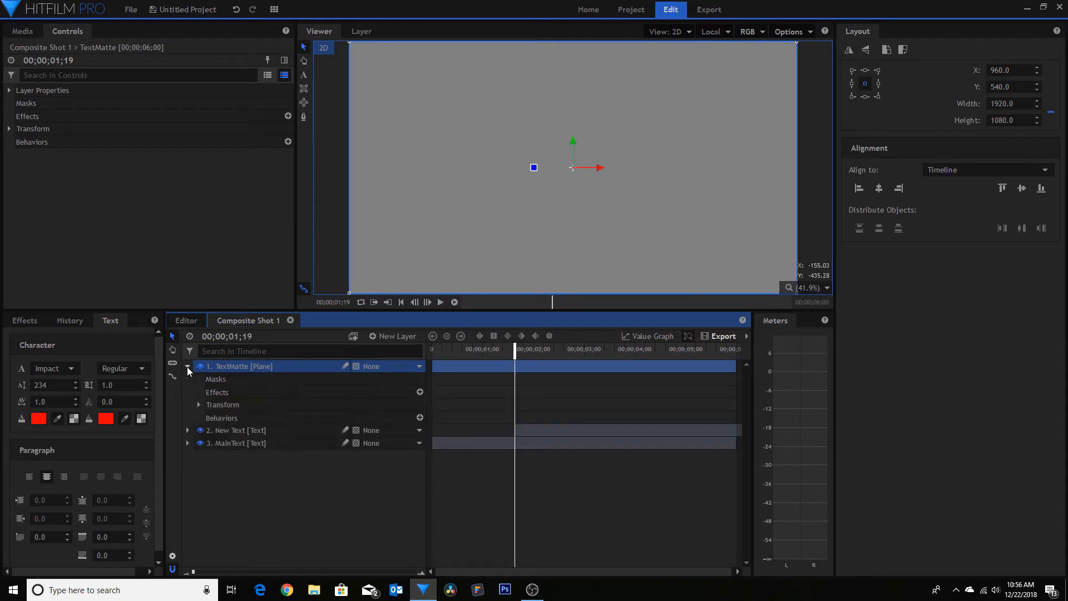
{"action": "left_click", "coordinate": [199, 405]}
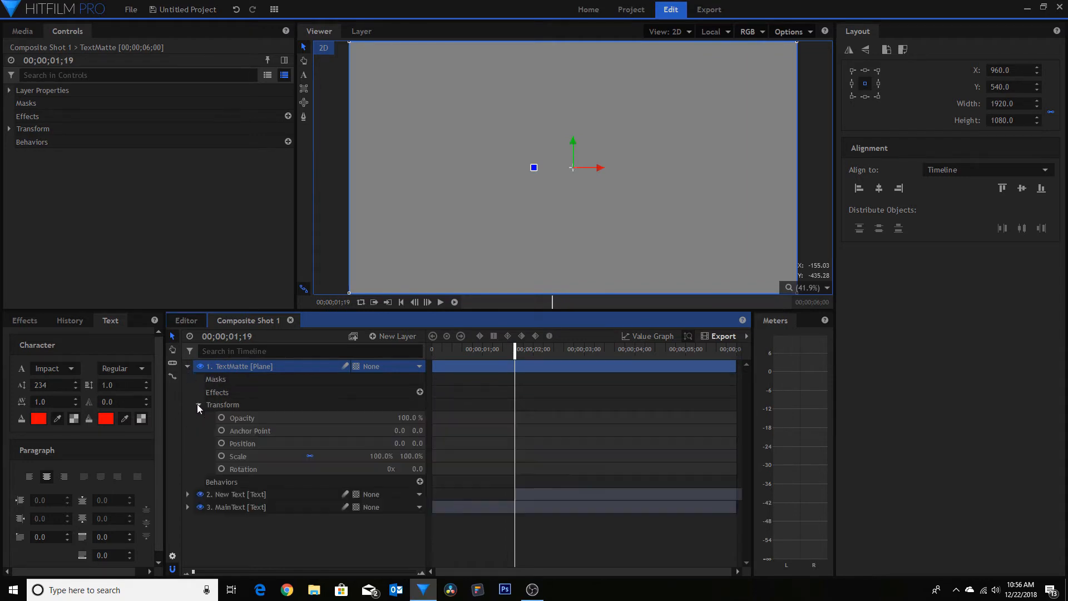
{"action": "left_click", "coordinate": [310, 457]}
{"action": "left_click_drag", "start_coordinate": [412, 456], "coordinate": [310, 455]}
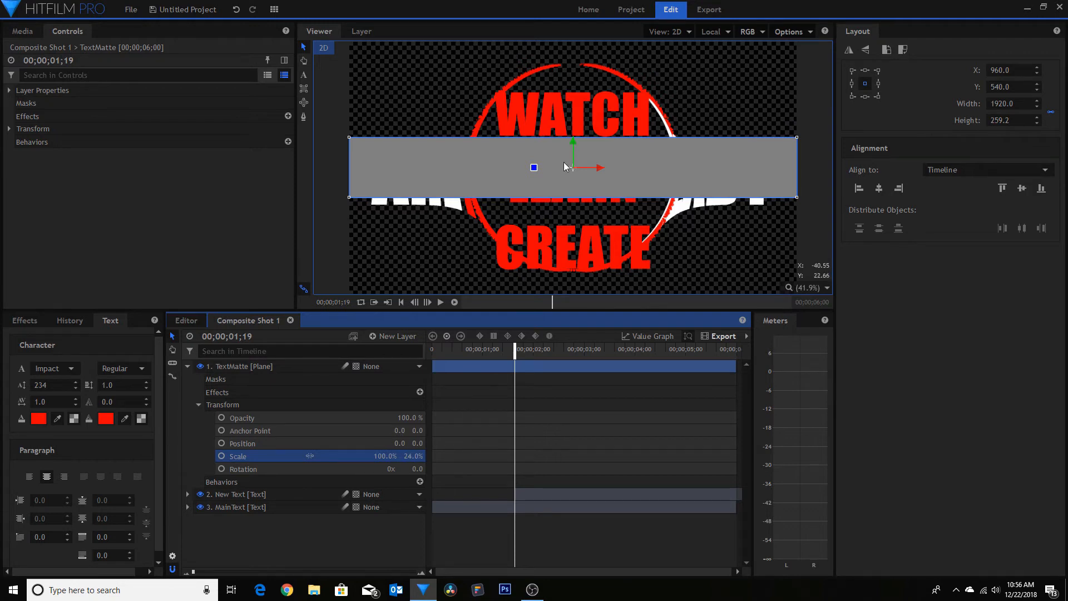
Step: Move the TextMatte plane down over the LEARN line, to a vertical position of -40.5, and hide the plane
{"action": "left_click_drag", "start_coordinate": [573, 142], "coordinate": [572, 150]}
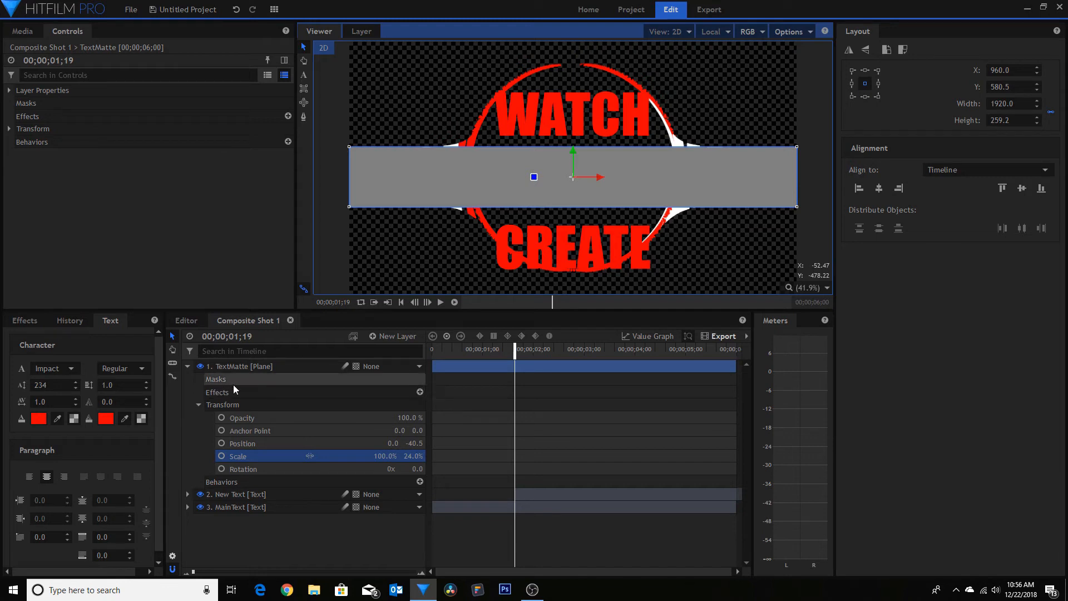
{"action": "left_click", "coordinate": [201, 367]}
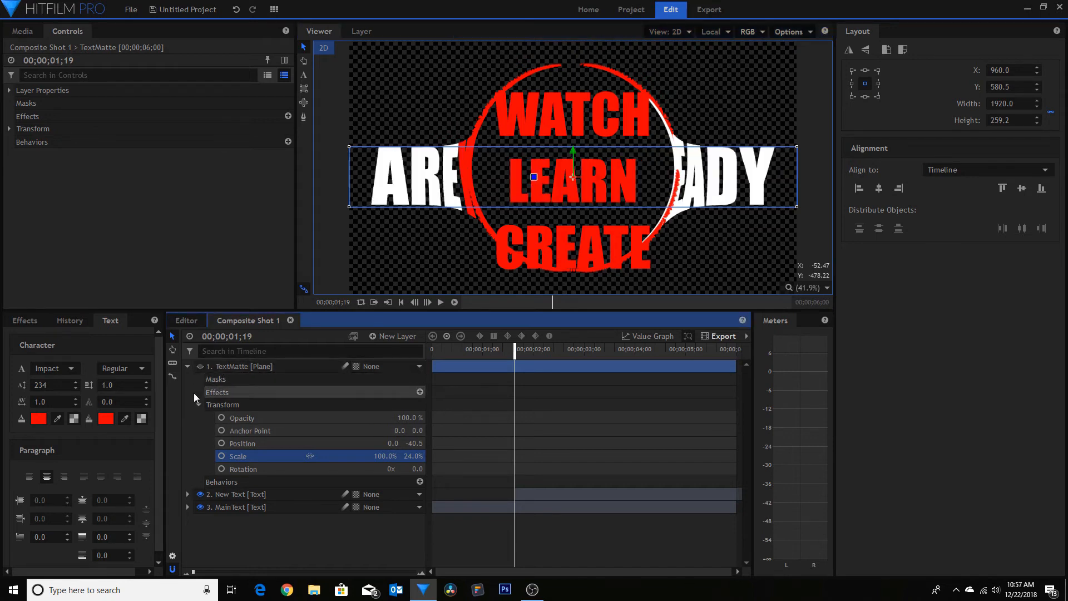
{"action": "left_click", "coordinate": [188, 367]}
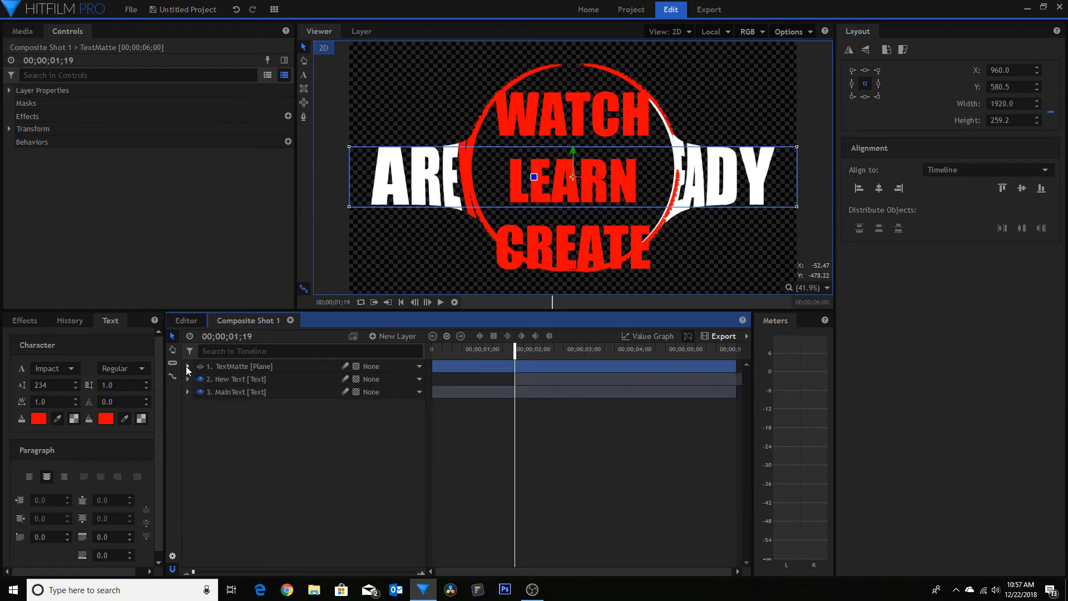
Step: Rename the WATCH LEARN CREATE text layer as "CenterText"
{"action": "left_click", "coordinate": [236, 380]}
{"action": "right_click", "coordinate": [236, 380]}
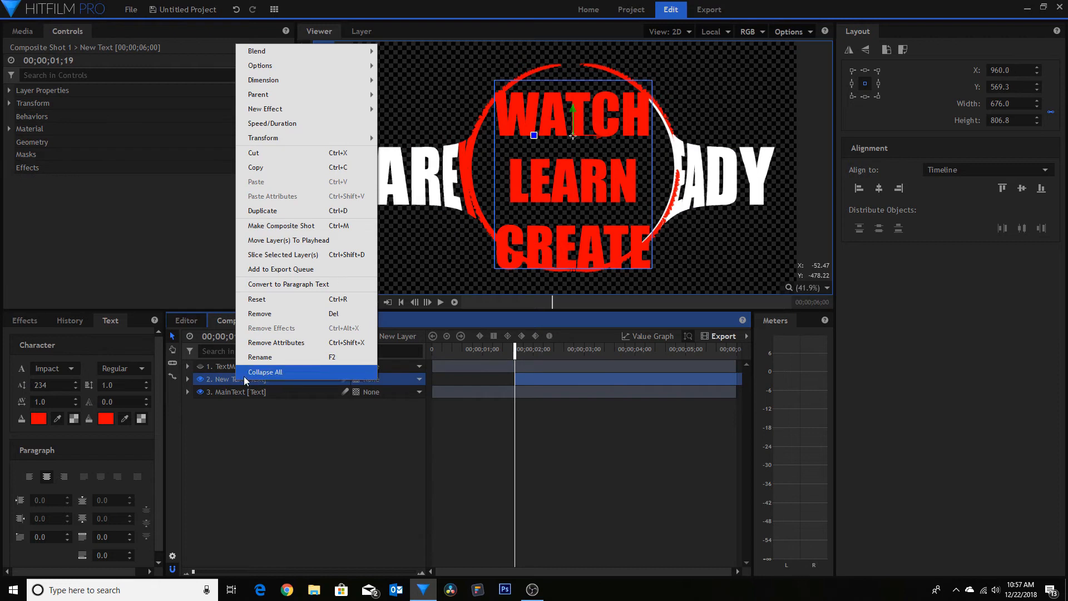
{"action": "left_click", "coordinate": [260, 358]}
{"action": "type", "text": "CenterText"}
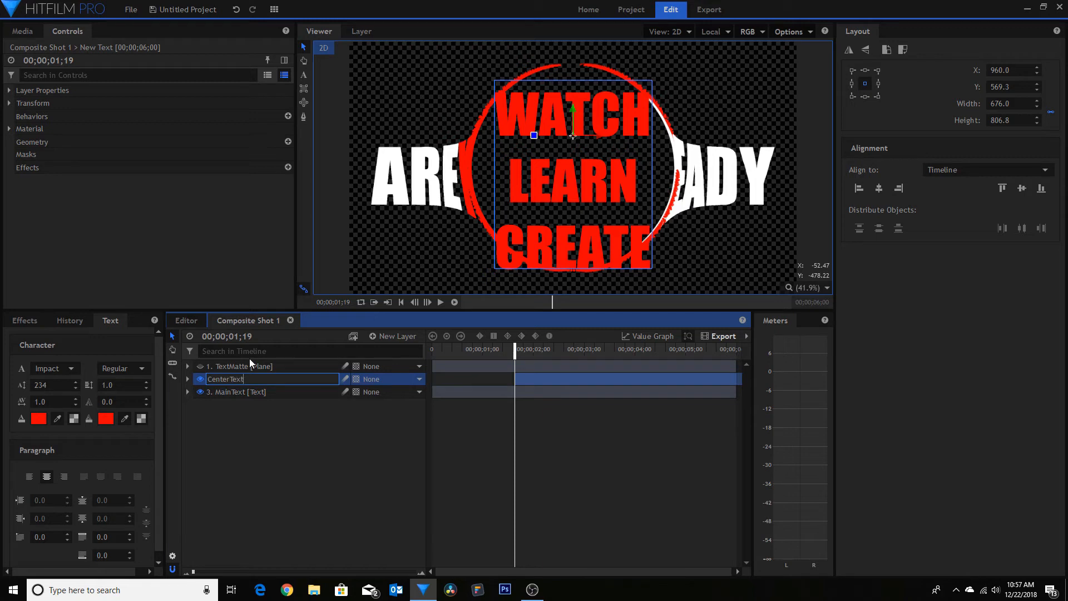
{"action": "key", "text": "Return"}
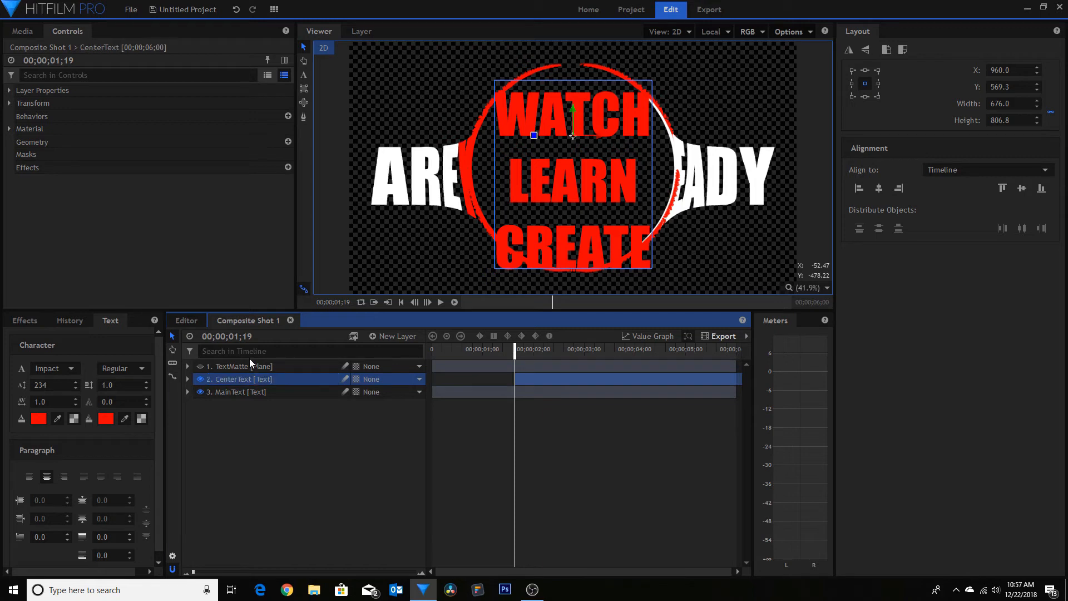
Step: Find the Set Matte effect and apply it to the CenterText layer
{"action": "left_click", "coordinate": [25, 320]}
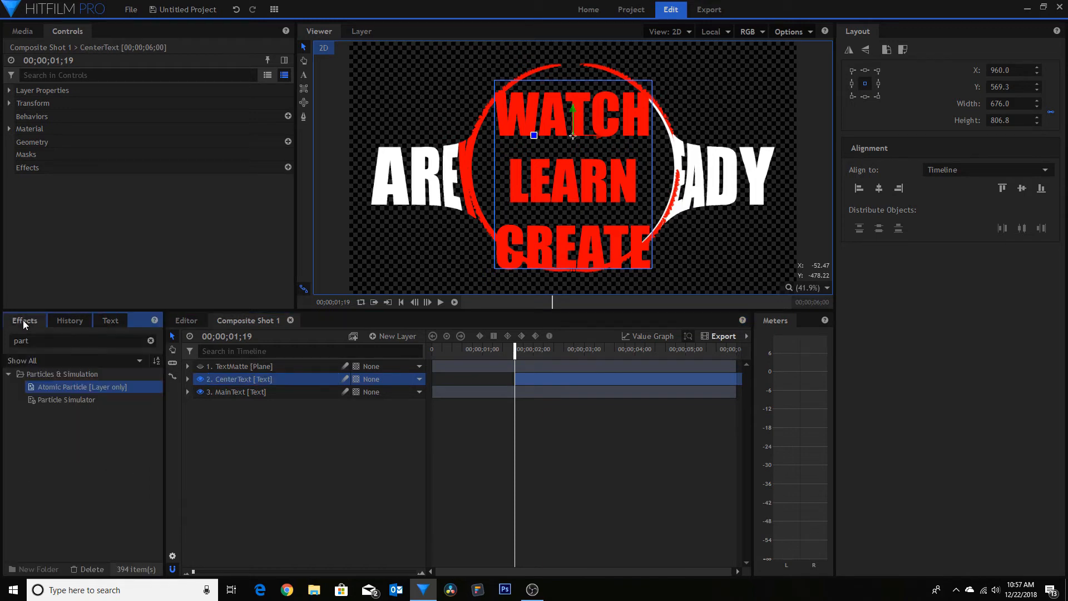
{"action": "left_click_drag", "start_coordinate": [33, 340], "coordinate": [1, 343]}
{"action": "type", "text": "set"}
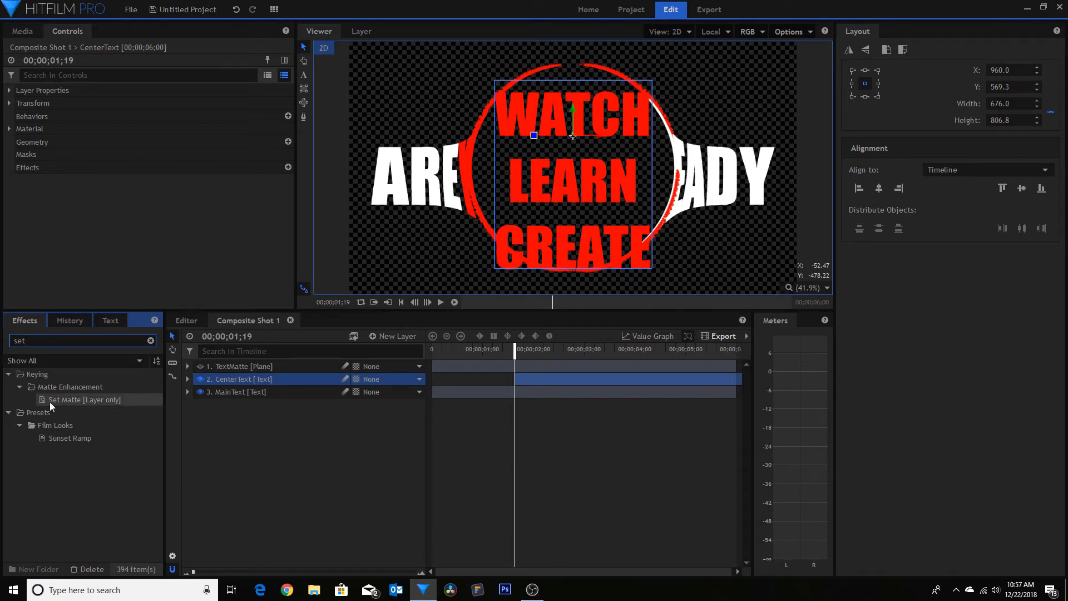
{"action": "left_click", "coordinate": [50, 399]}
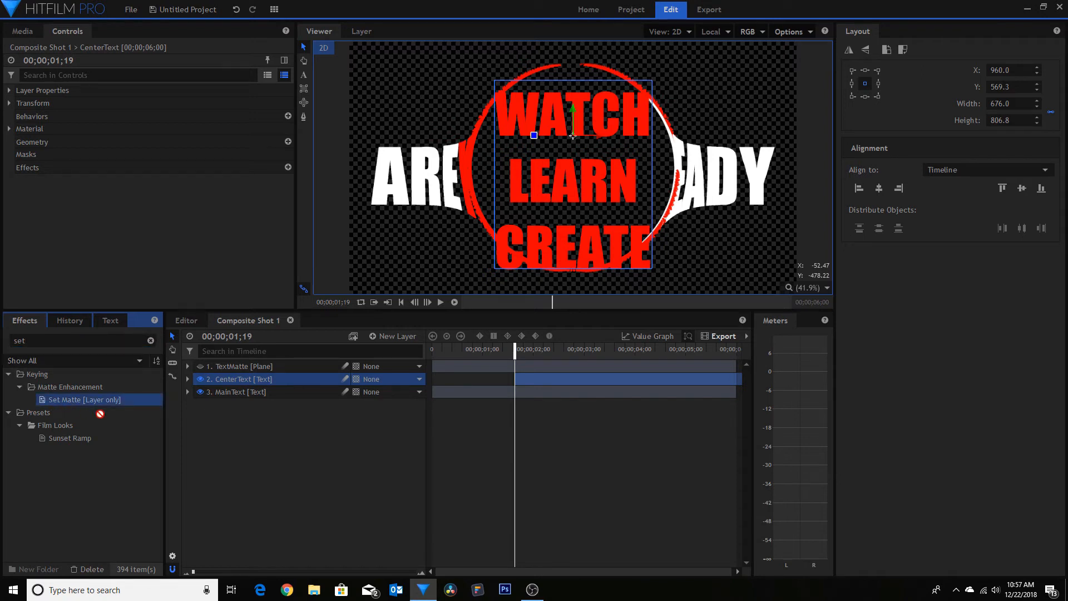
{"action": "left_click_drag", "start_coordinate": [234, 384], "coordinate": [233, 382]}
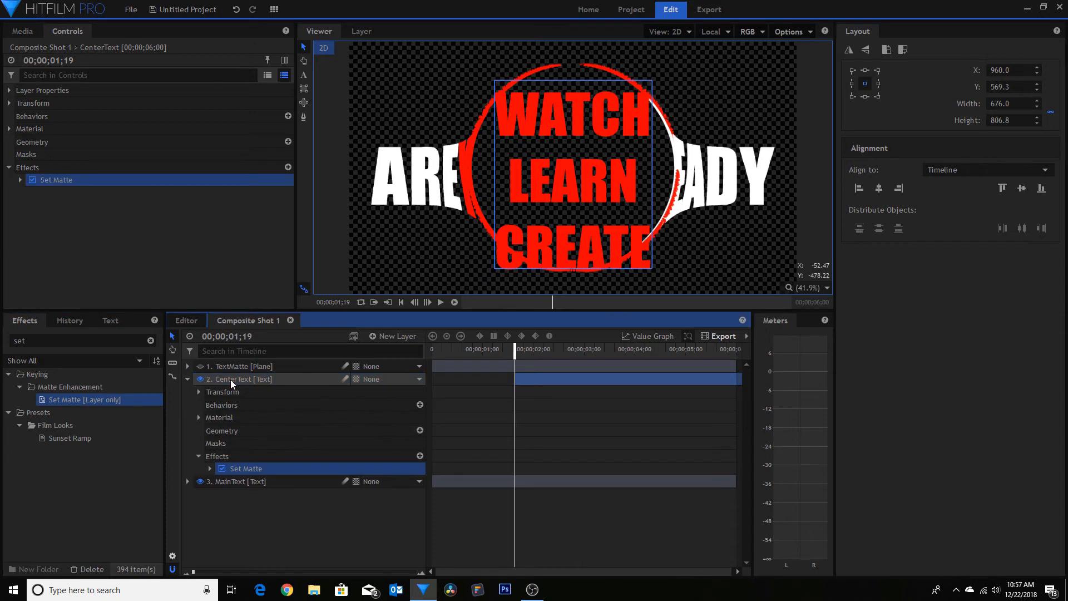
Step: Configure Set Matte with TextMatte as the source layer, Subtract as the blend, and Invert enabled
{"action": "left_click", "coordinate": [20, 179]}
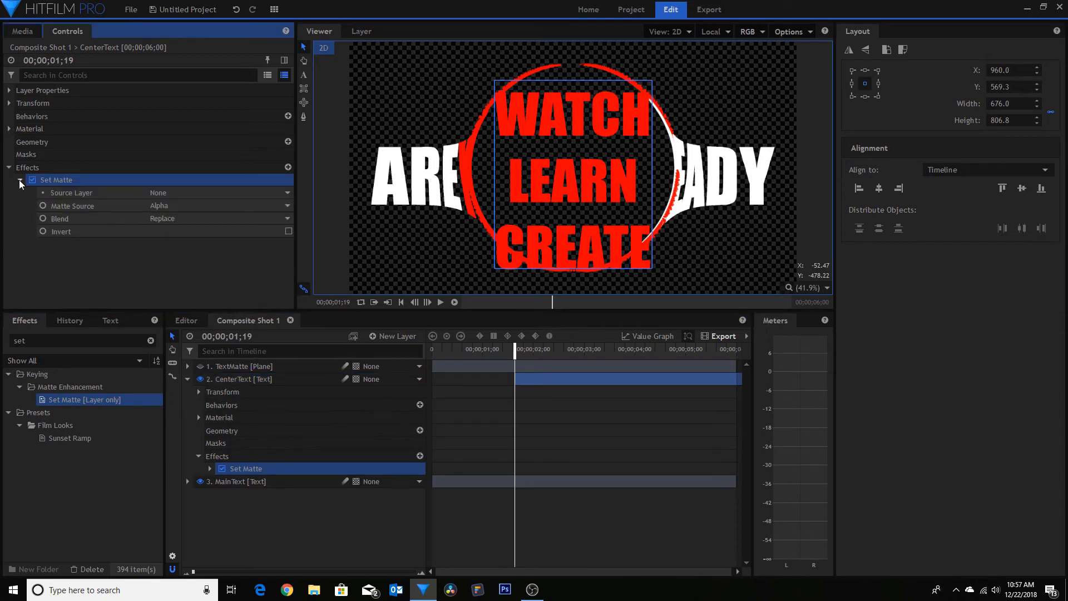
{"action": "left_click", "coordinate": [98, 193]}
{"action": "left_click", "coordinate": [226, 197]}
{"action": "left_click", "coordinate": [225, 217]}
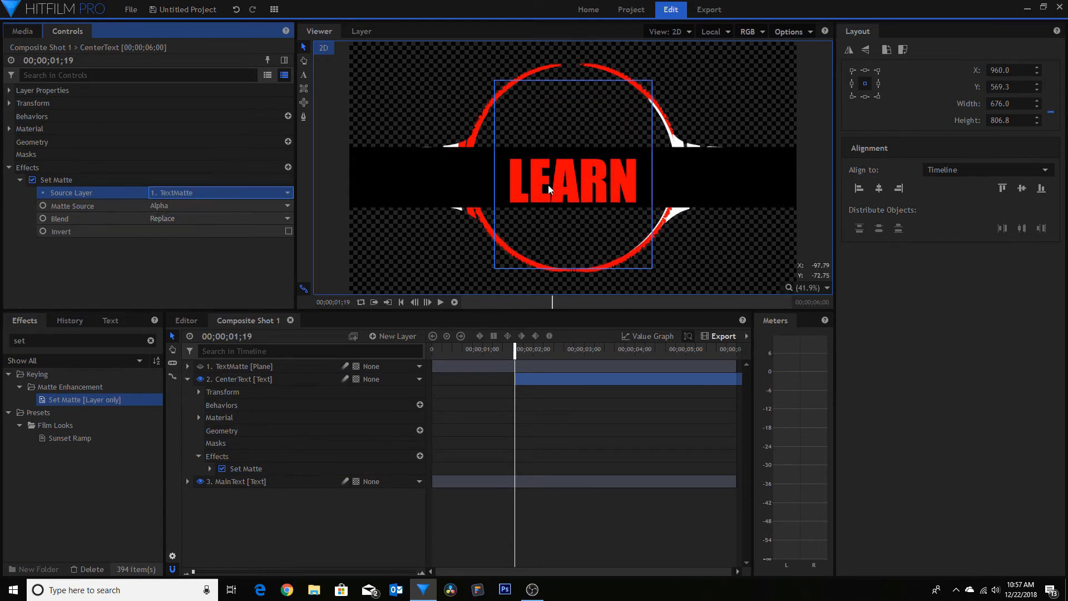
{"action": "left_click", "coordinate": [201, 218]}
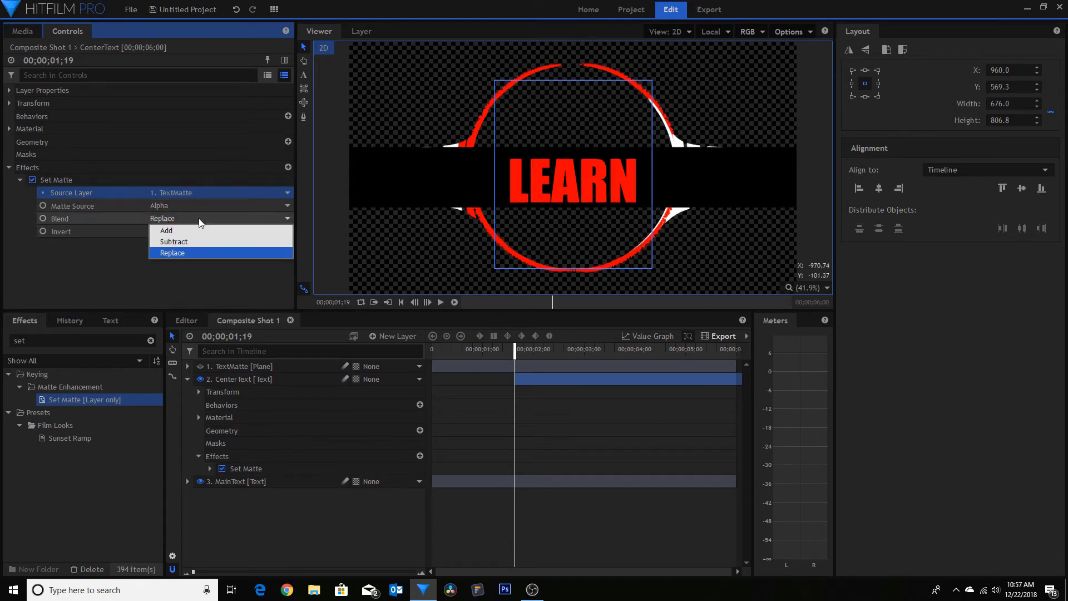
{"action": "left_click", "coordinate": [199, 242]}
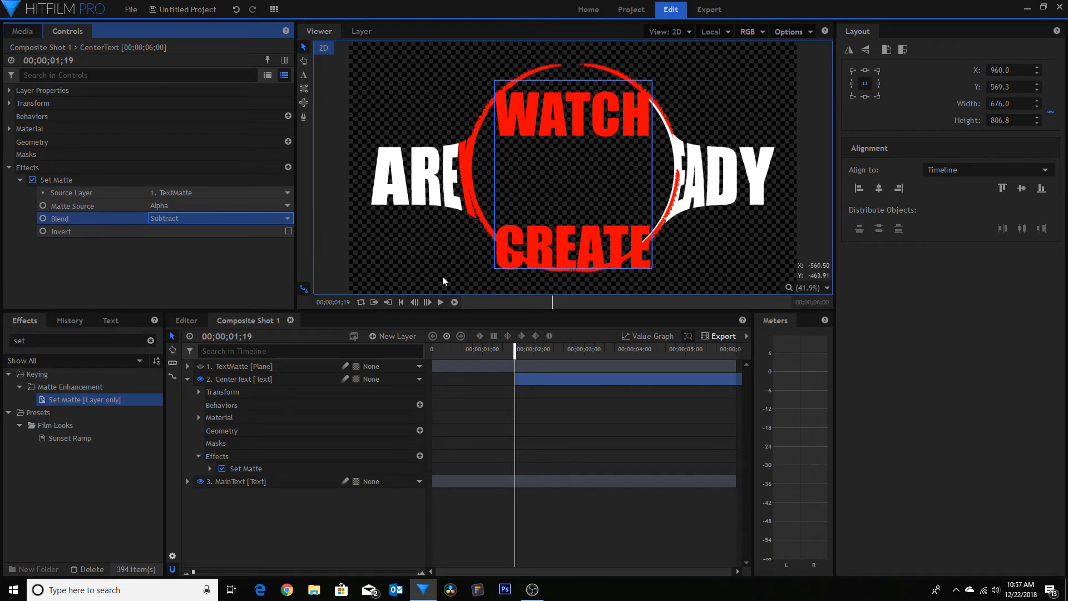
{"action": "left_click", "coordinate": [289, 230]}
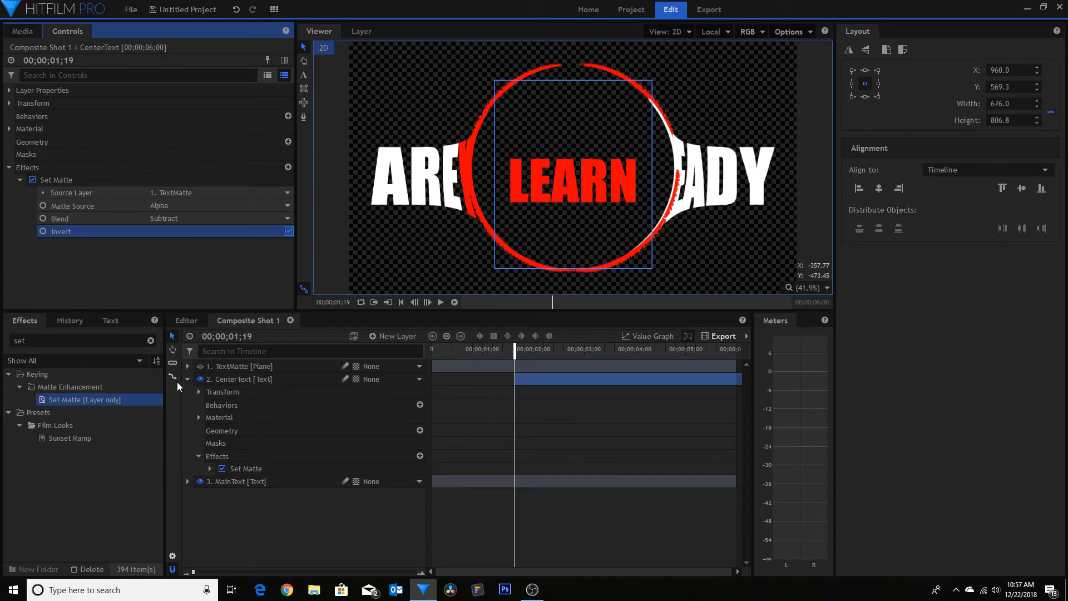
{"action": "left_click", "coordinate": [200, 366]}
{"action": "left_click", "coordinate": [200, 367]}
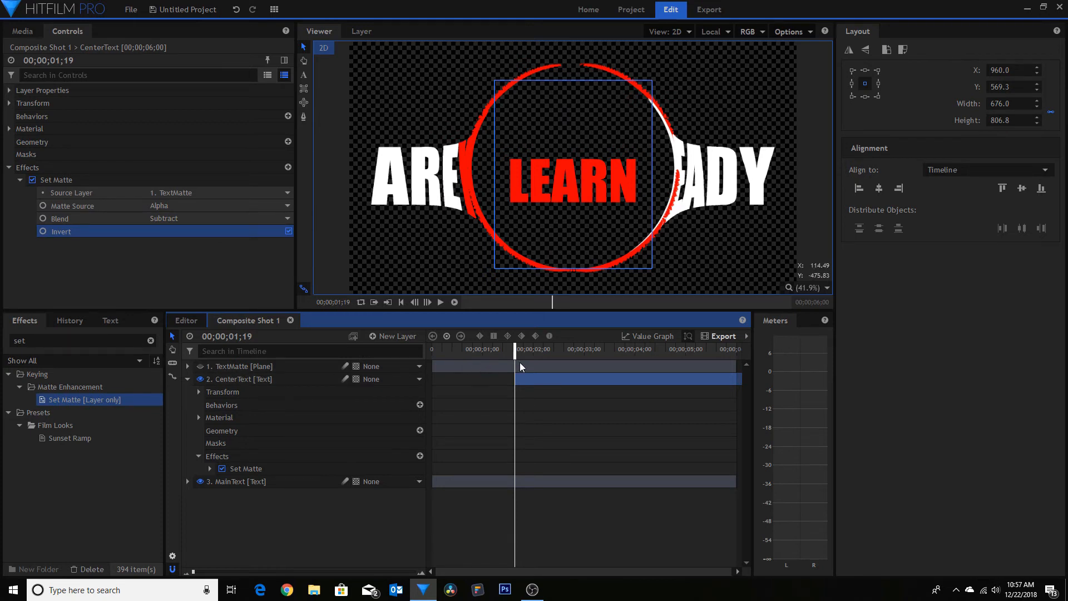
Step: Move CenterText down to vertical position -133.8 so WATCH fills the matte, and keyframe its position at 00;00;01;19
{"action": "left_click", "coordinate": [187, 379]}
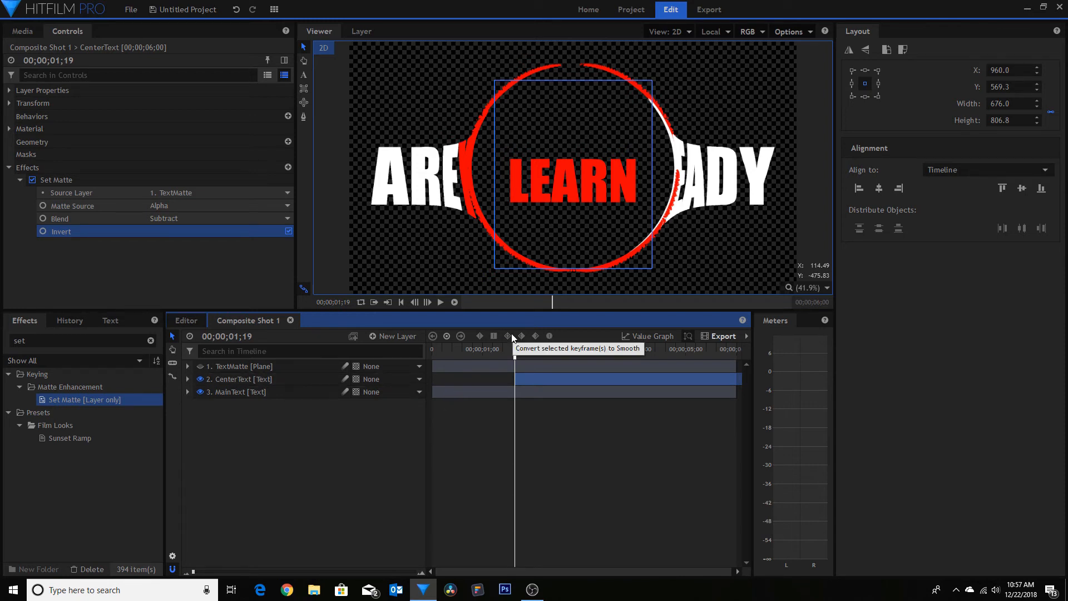
{"action": "left_click", "coordinate": [187, 380]}
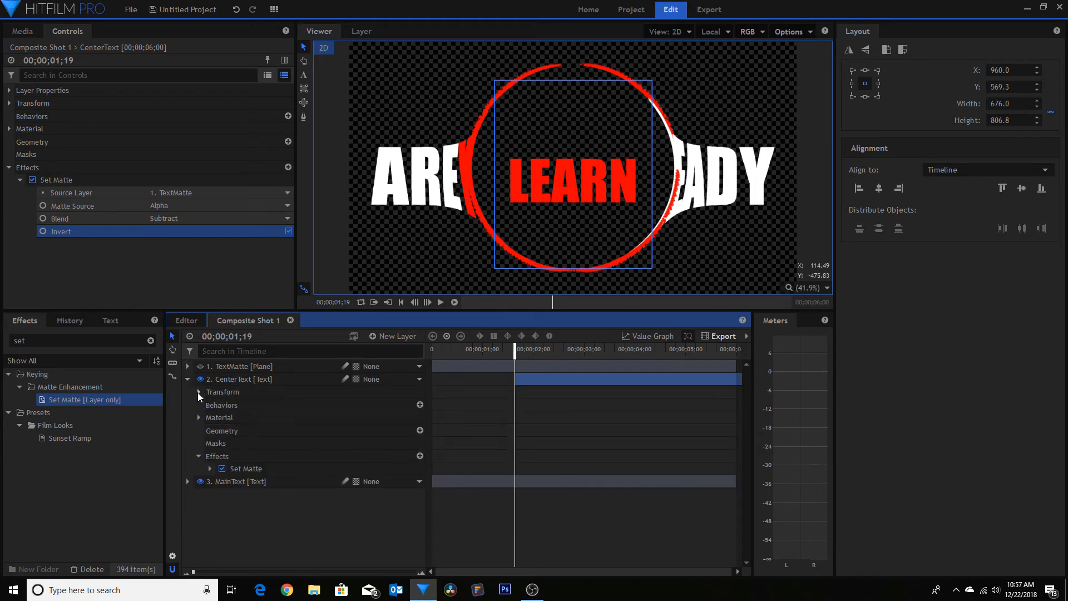
{"action": "left_click", "coordinate": [199, 392]}
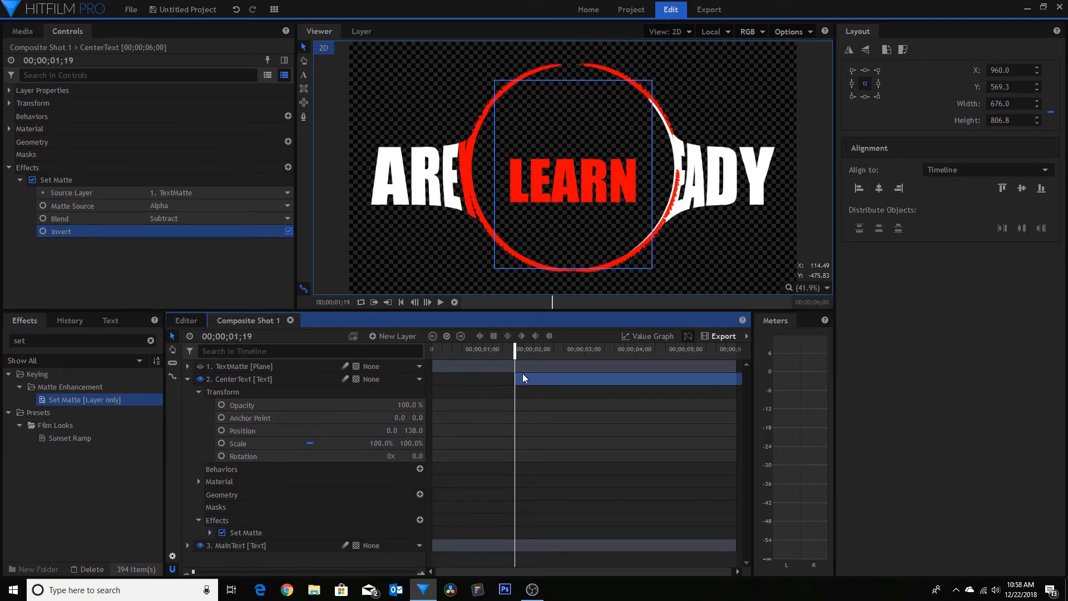
{"action": "left_click", "coordinate": [340, 435]}
{"action": "left_click_drag", "start_coordinate": [573, 113], "coordinate": [573, 177]}
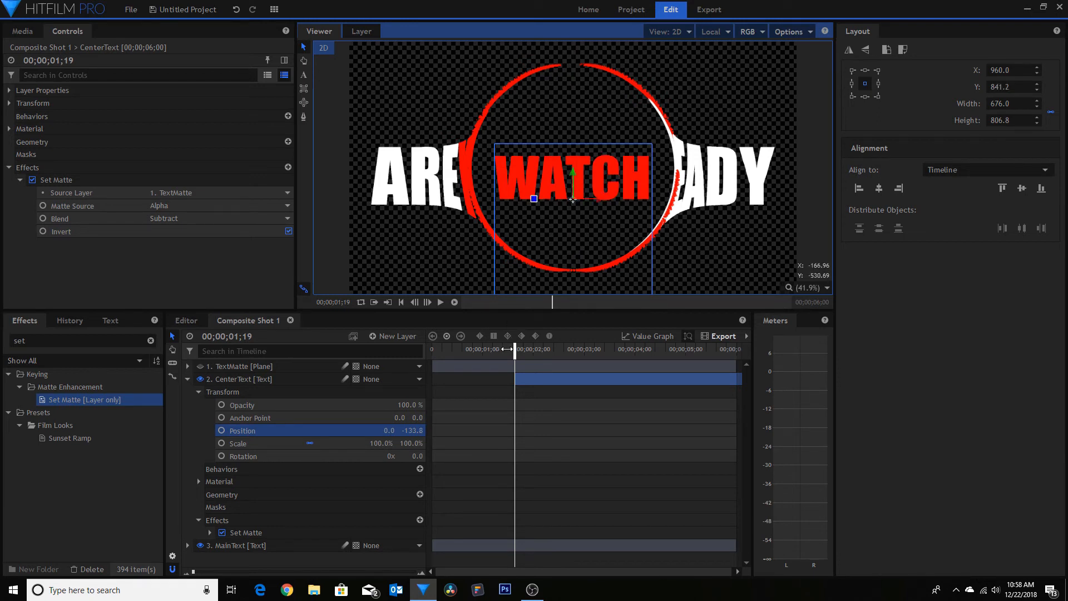
{"action": "mouse_move", "coordinate": [516, 355]}
{"action": "left_mouse_down"}
{"action": "mouse_move", "coordinate": [537, 357]}
{"action": "mouse_move", "coordinate": [515, 360]}
{"action": "left_mouse_up"}
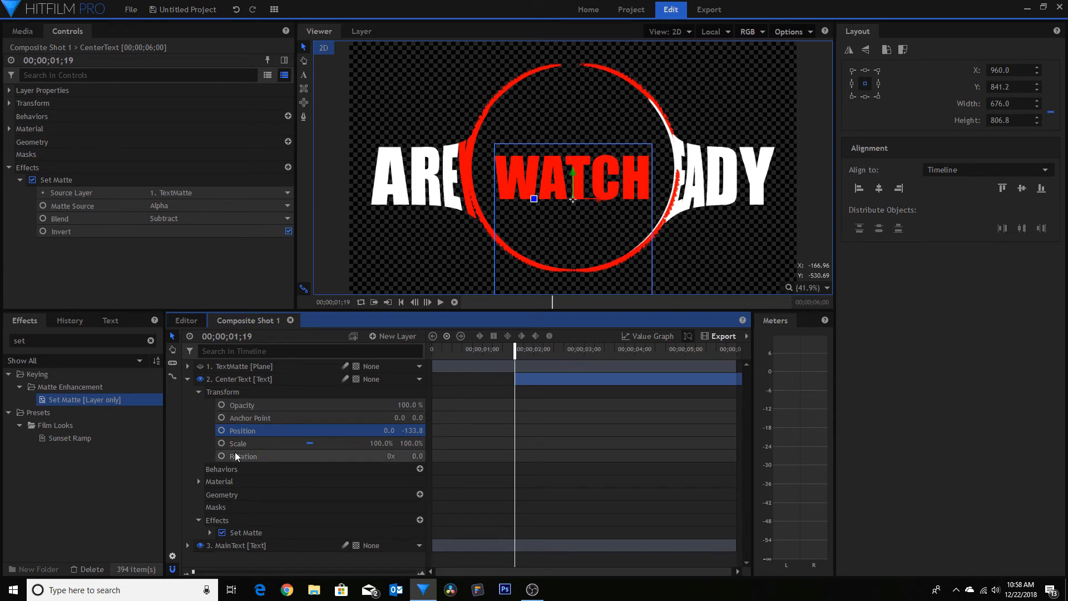
{"action": "left_click", "coordinate": [222, 431]}
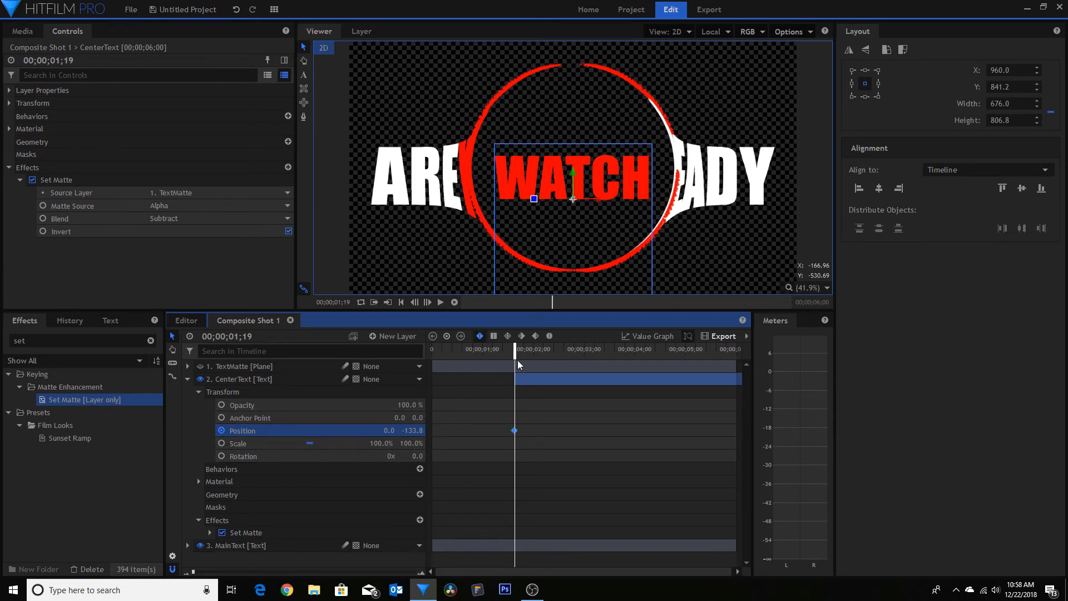
Step: Hold WATCH with a position keyframe at 00;00;02;02, and raise CenterText to vertical position 152.3 at 00;00;02;05 to show LEARN
{"action": "left_click_drag", "start_coordinate": [514, 355], "coordinate": [537, 357]}
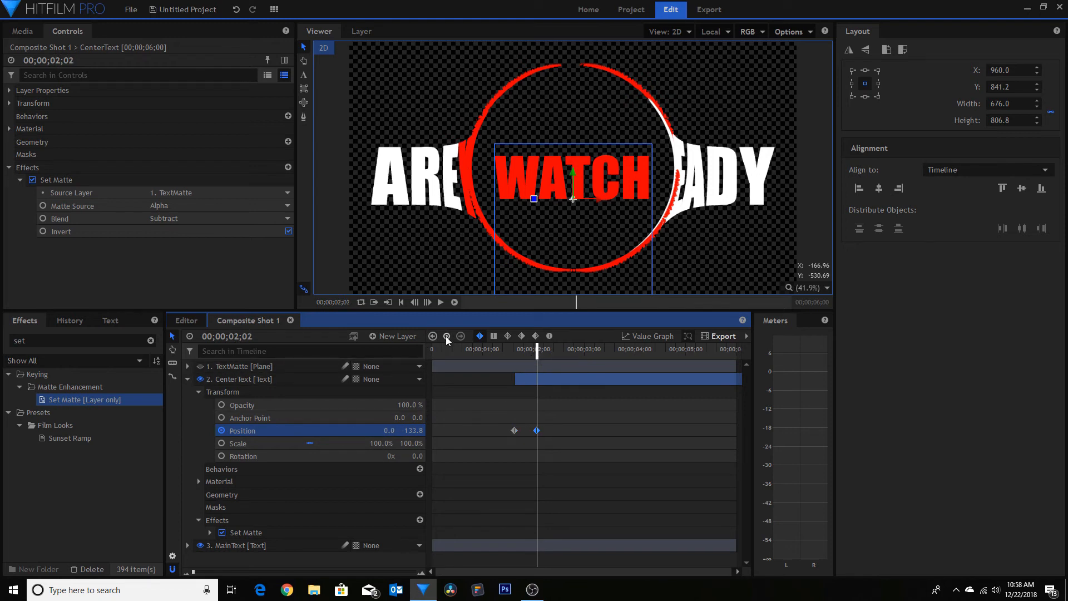
{"action": "left_click_drag", "start_coordinate": [538, 352], "coordinate": [543, 354]}
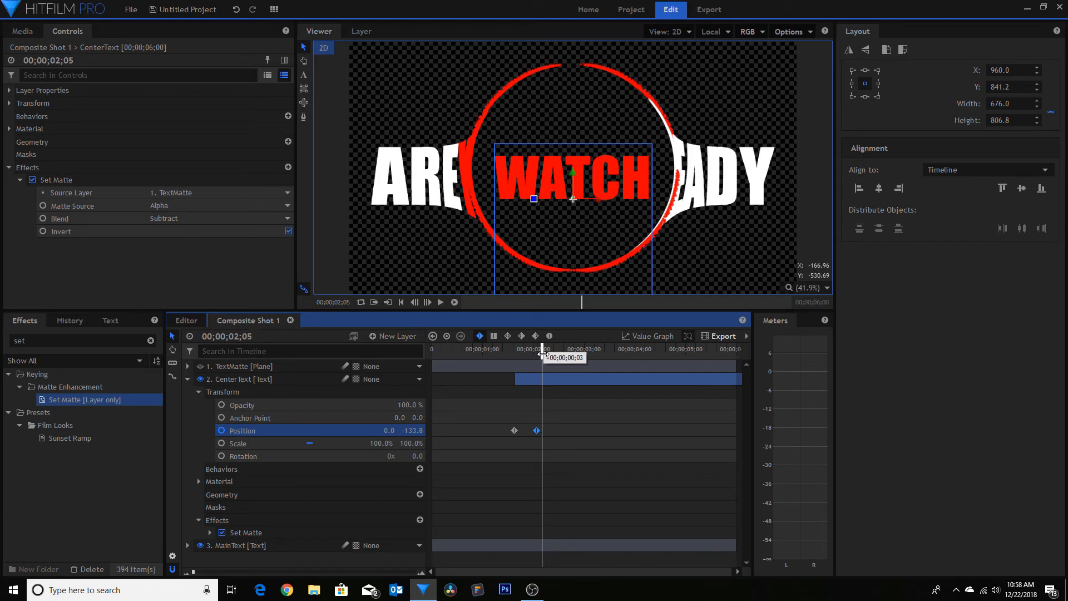
{"action": "left_click_drag", "start_coordinate": [574, 176], "coordinate": [571, 103]}
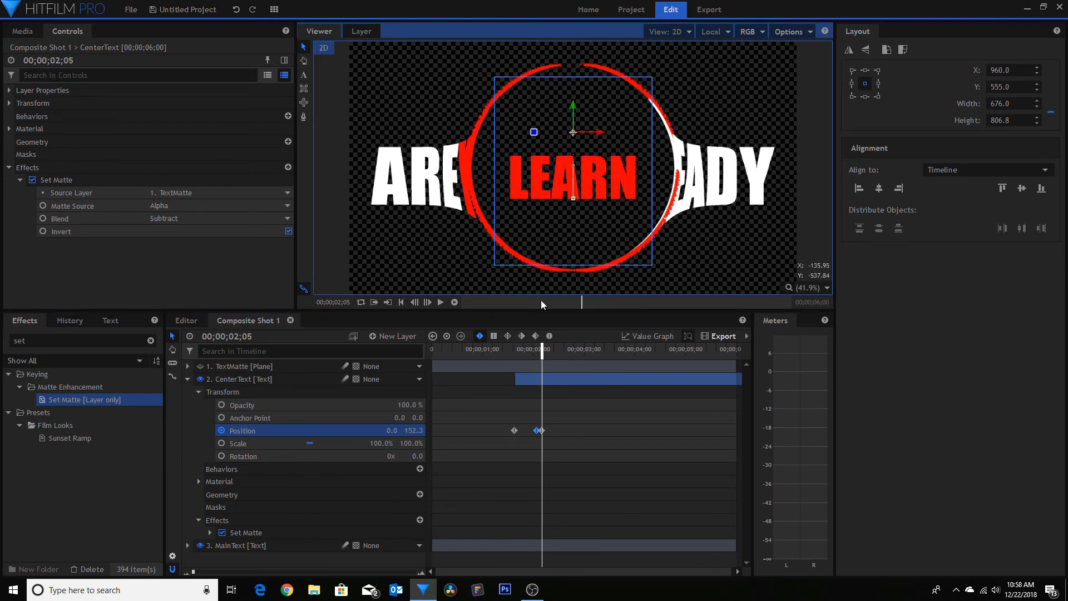
Step: Hold LEARN with a position keyframe at 00;00;02;19, and raise CenterText to vertical position 436.1 at 00;00;02;22 to show CREATE
{"action": "left_click_drag", "start_coordinate": [541, 355], "coordinate": [564, 356]}
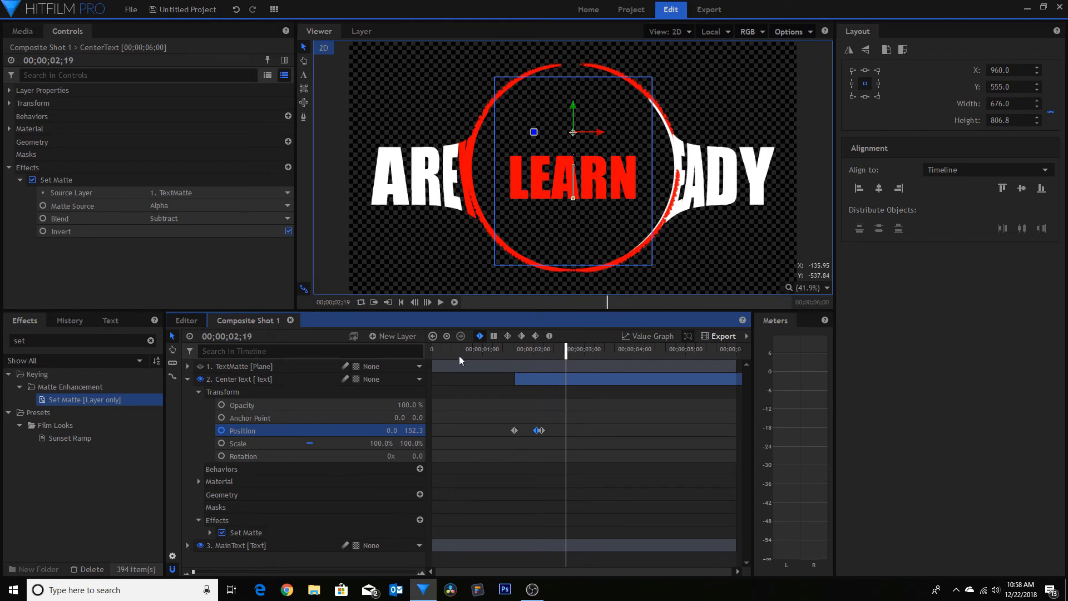
{"action": "left_click", "coordinate": [447, 337]}
{"action": "left_click_drag", "start_coordinate": [566, 356], "coordinate": [571, 357]}
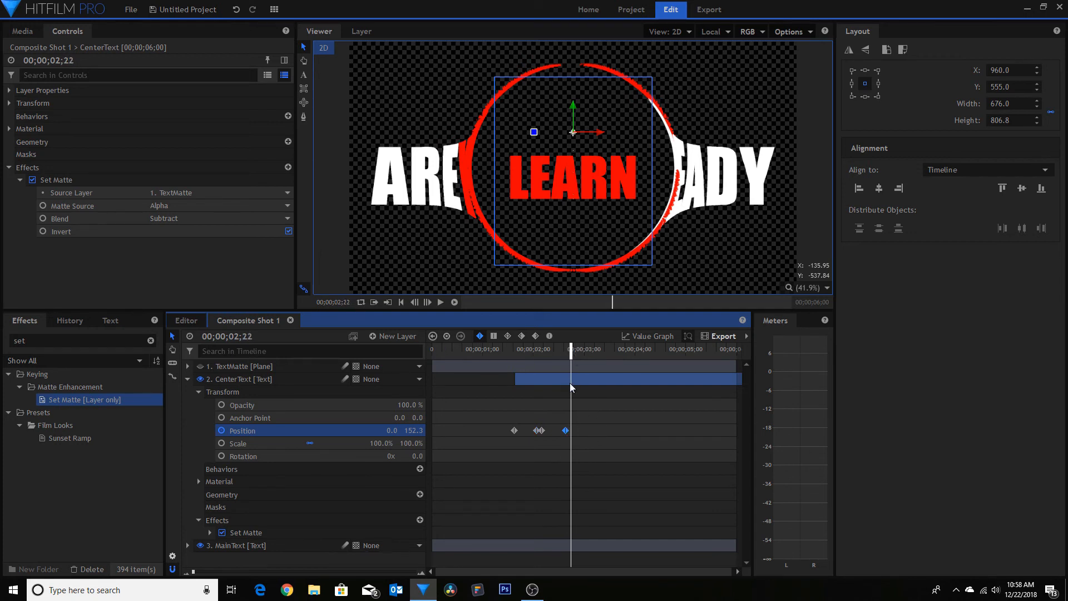
{"action": "left_click", "coordinate": [574, 107]}
{"action": "left_click_drag", "start_coordinate": [574, 105], "coordinate": [575, 39]}
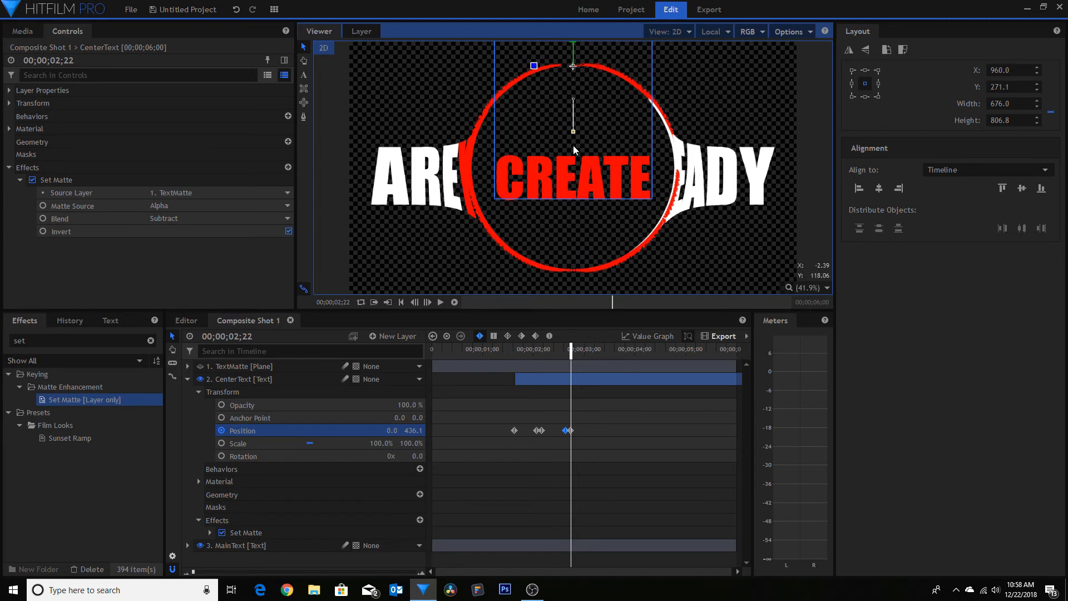
Step: Hold CREATE with a position keyframe at 00;00;03;05, and raise CenterText out of the matte to vertical position 743.1 at 00;00;03;08
{"action": "left_click_drag", "start_coordinate": [572, 356], "coordinate": [593, 356]}
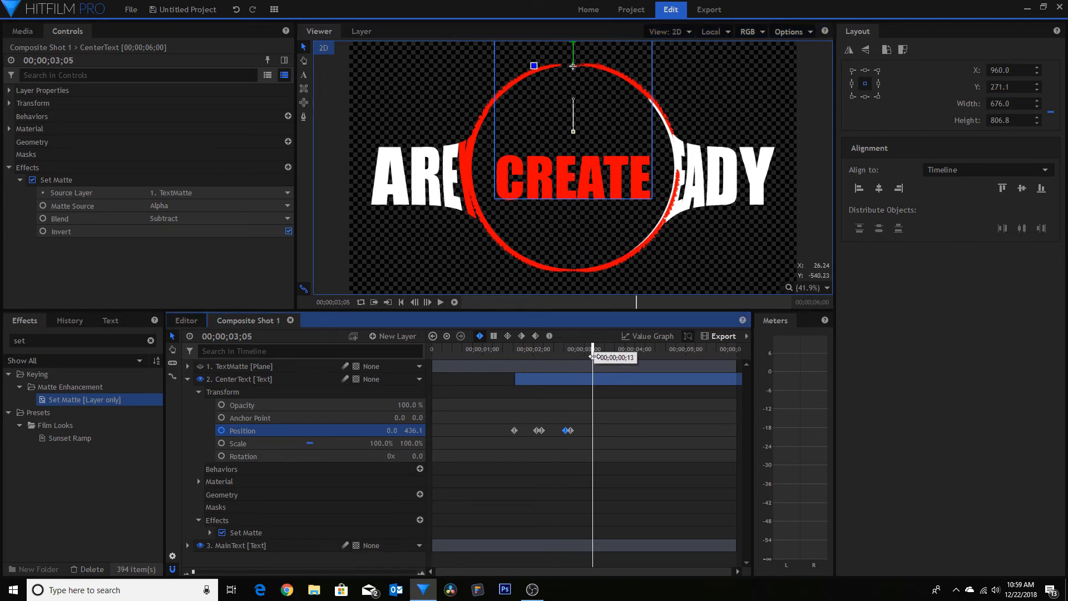
{"action": "left_click", "coordinate": [447, 337]}
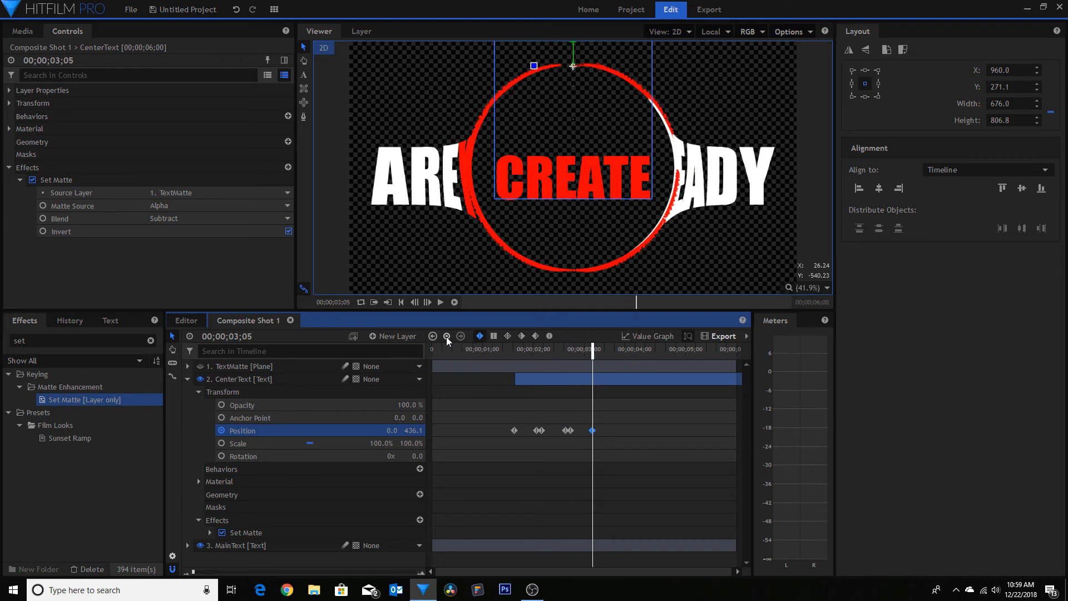
{"action": "left_click_drag", "start_coordinate": [593, 356], "coordinate": [597, 356]}
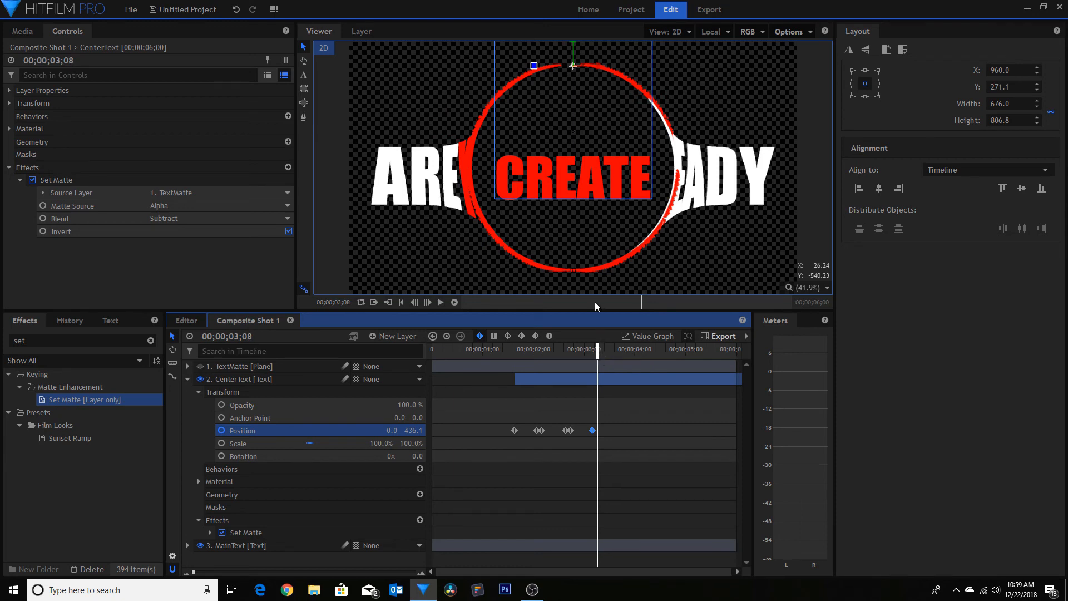
{"action": "left_click_drag", "start_coordinate": [413, 432], "coordinate": [583, 432]}
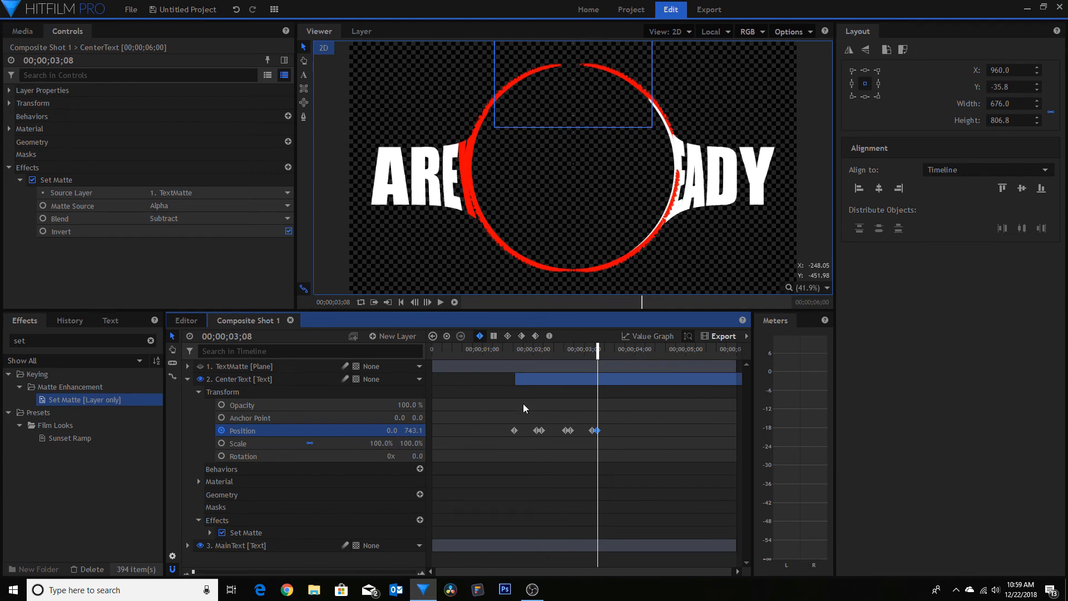
Step: Play the composite from the beginning to check the WATCH, LEARN, CREATE text animation
{"action": "left_click_drag", "start_coordinate": [596, 357], "coordinate": [392, 376]}
{"action": "key", "text": "space"}
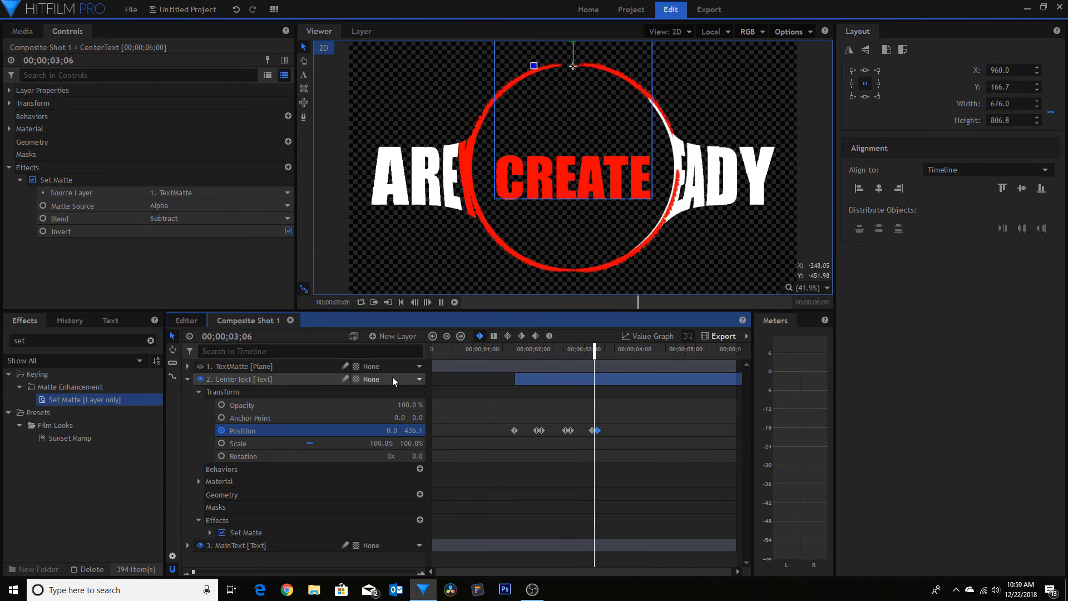
{"action": "key", "text": "space"}
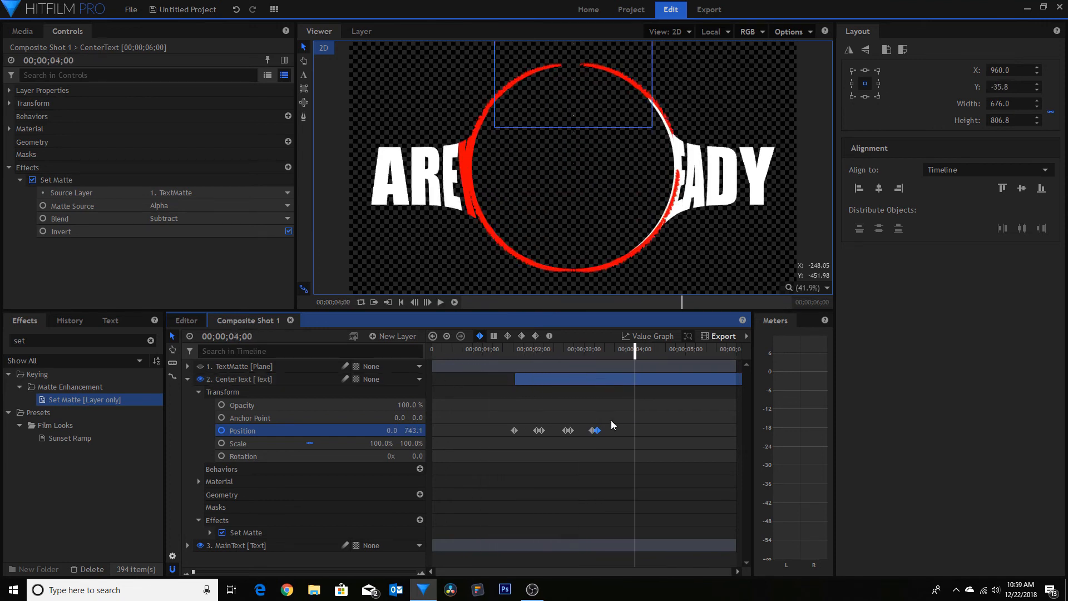
Step: Convert all of CenterText's position keyframes to the round-marker curve interpolation and collapse the layer
{"action": "left_click_drag", "start_coordinate": [606, 418], "coordinate": [513, 448]}
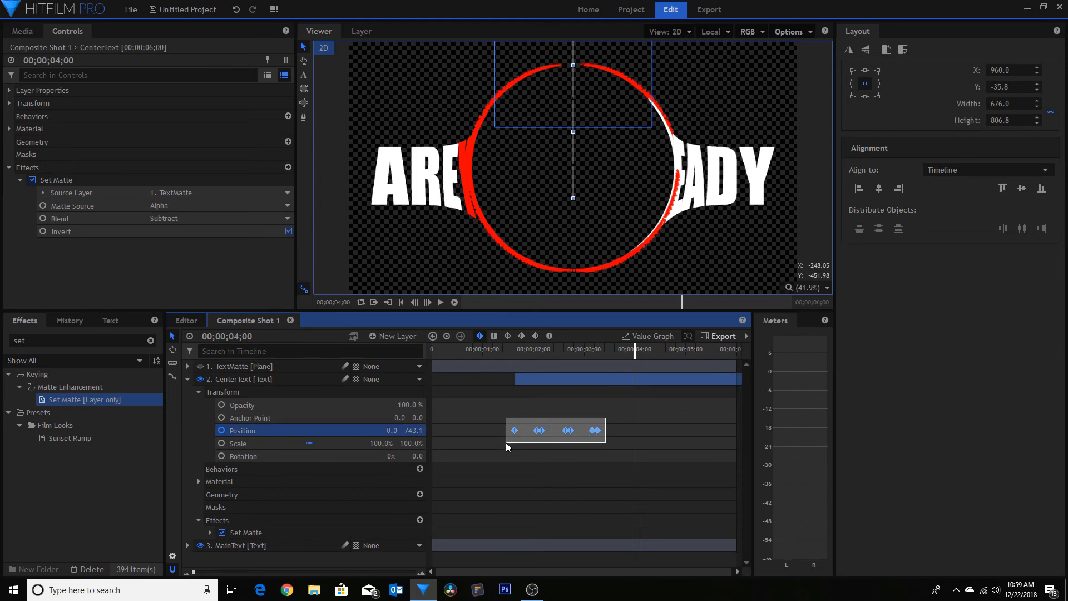
{"action": "left_click", "coordinate": [549, 336]}
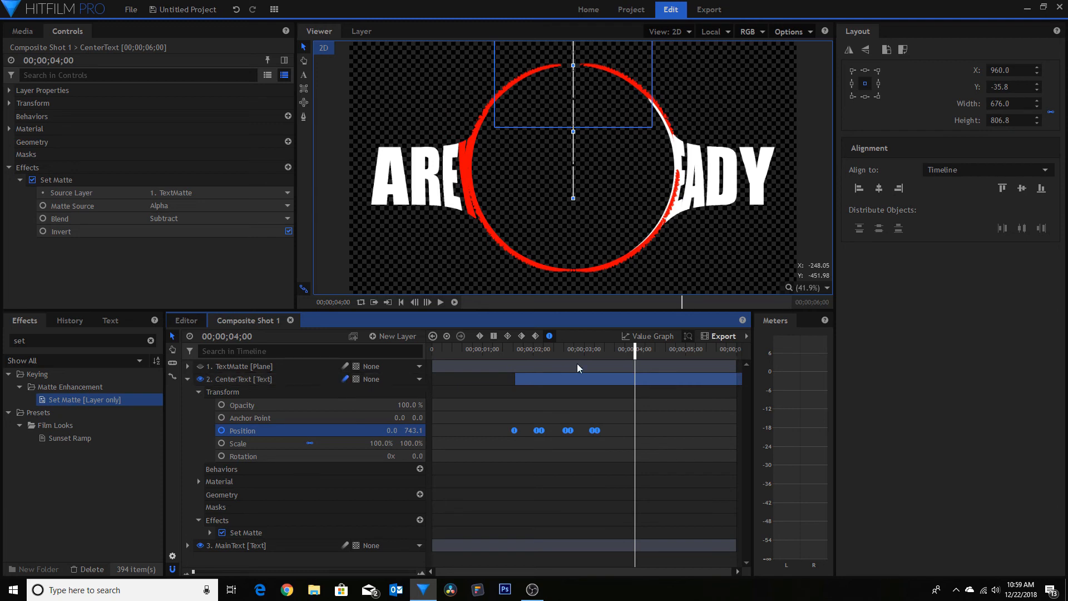
{"action": "left_click_drag", "start_coordinate": [635, 351], "coordinate": [427, 368]}
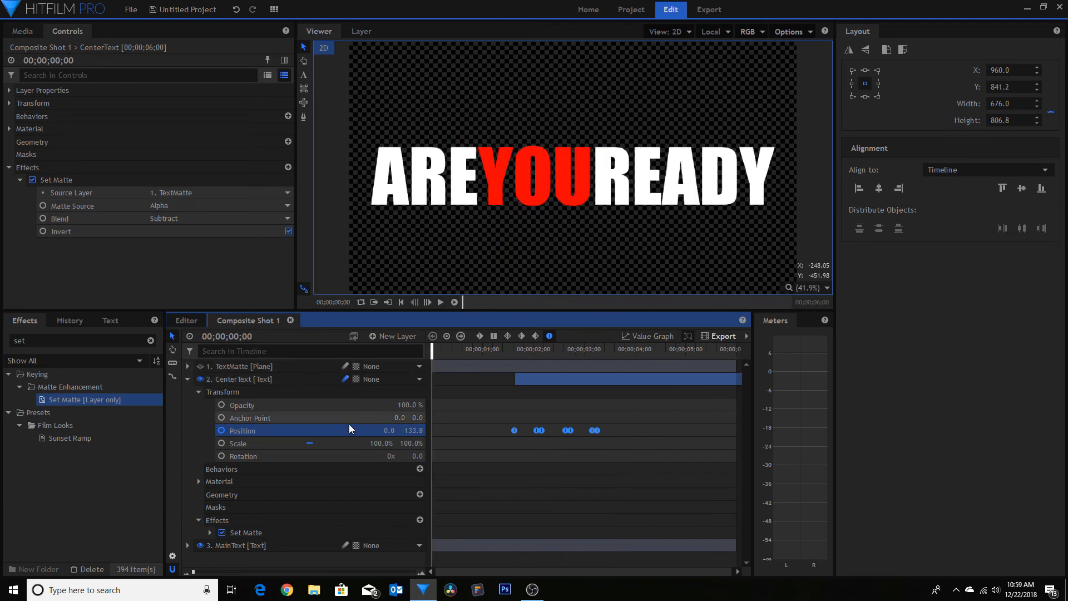
{"action": "left_click", "coordinate": [187, 379]}
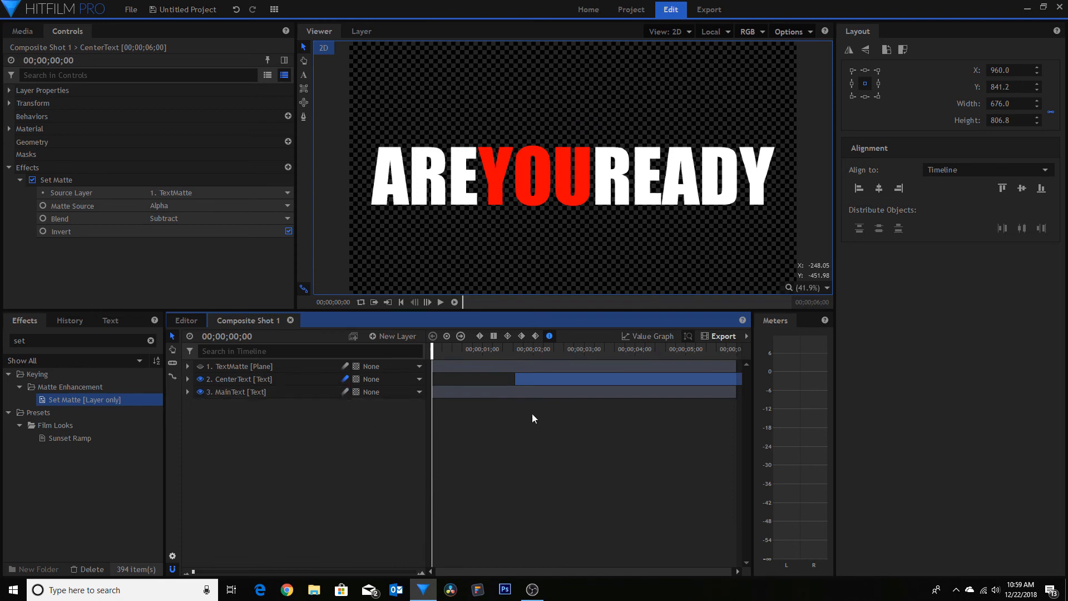
Step: Copy MainText's second pair of Spherical Warp Strength and Radius keyframes to 00;00;04;06 to hold the circle open
{"action": "left_click_drag", "start_coordinate": [434, 353], "coordinate": [646, 369]}
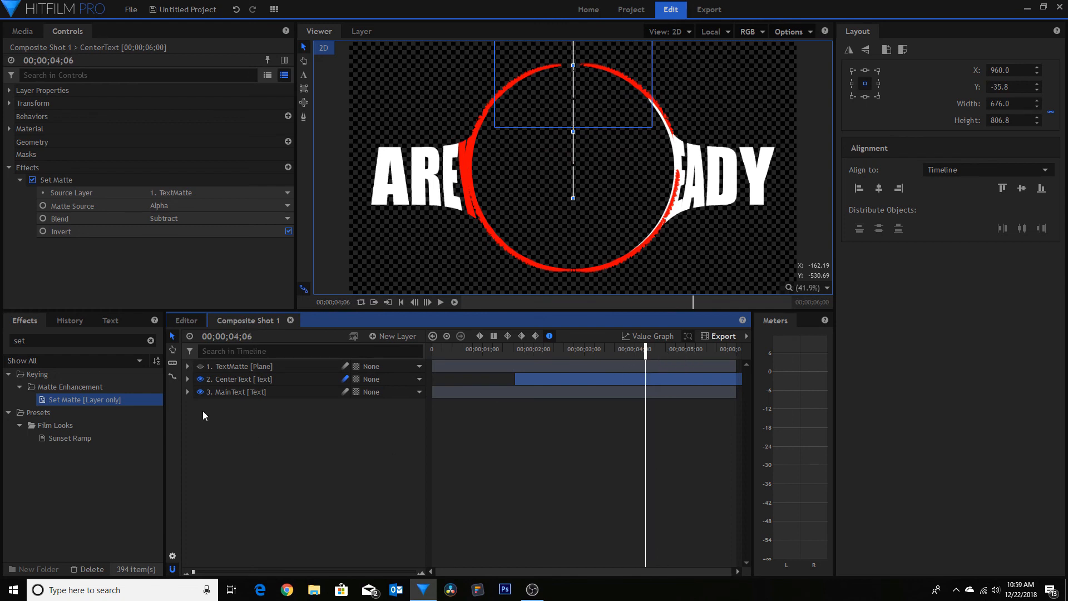
{"action": "left_click", "coordinate": [188, 392]}
{"action": "scroll", "coordinate": [197, 460], "scroll_direction": "down", "scroll_amount": 3}
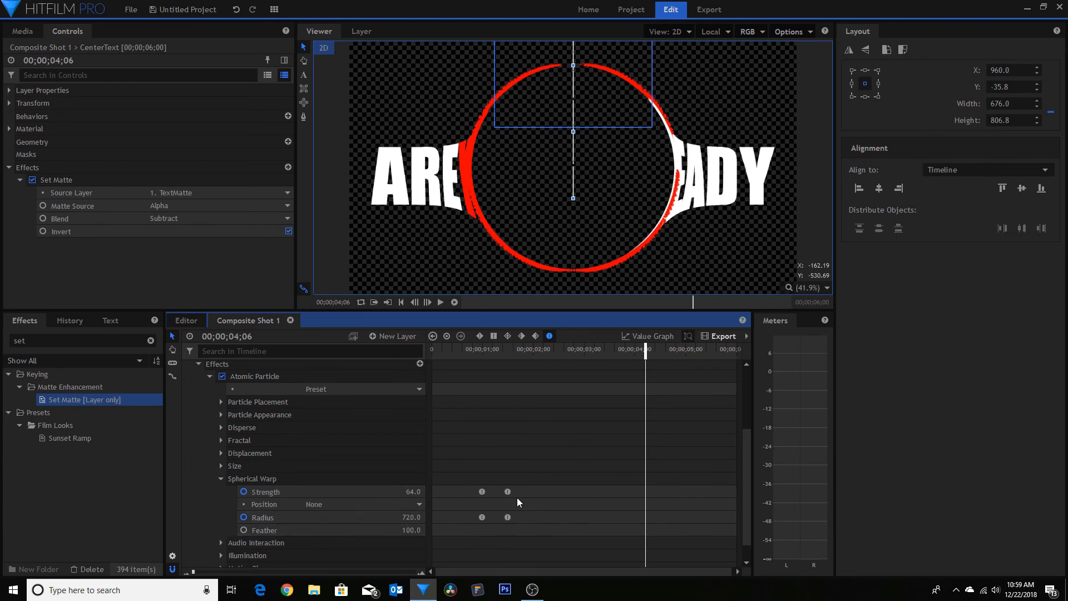
{"action": "left_click", "coordinate": [513, 482]}
{"action": "scroll", "coordinate": [512, 517], "scroll_direction": "up", "scroll_amount": 5}
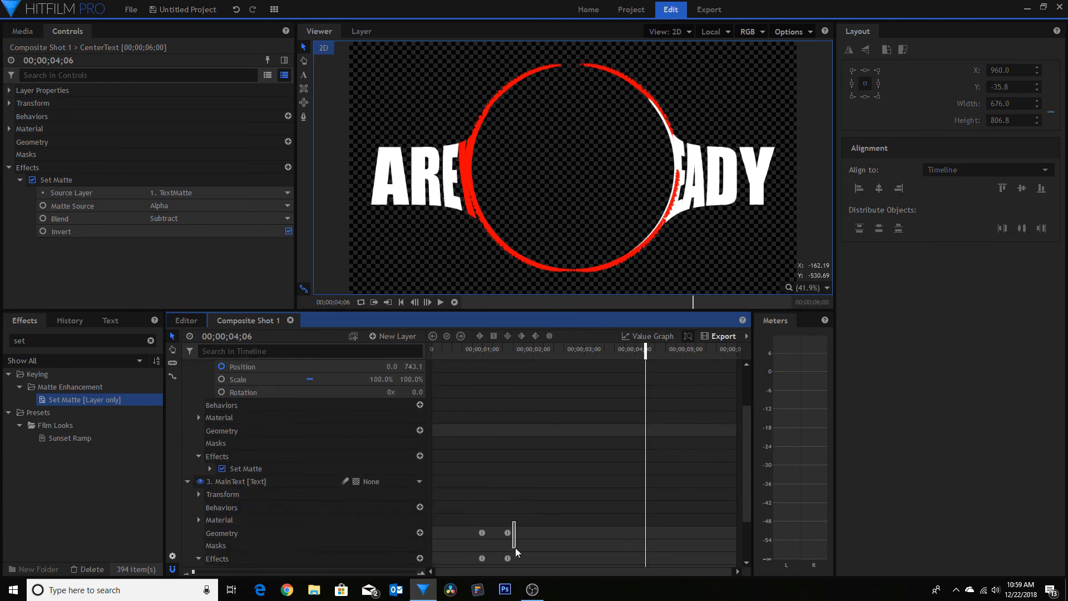
{"action": "left_click", "coordinate": [507, 558]}
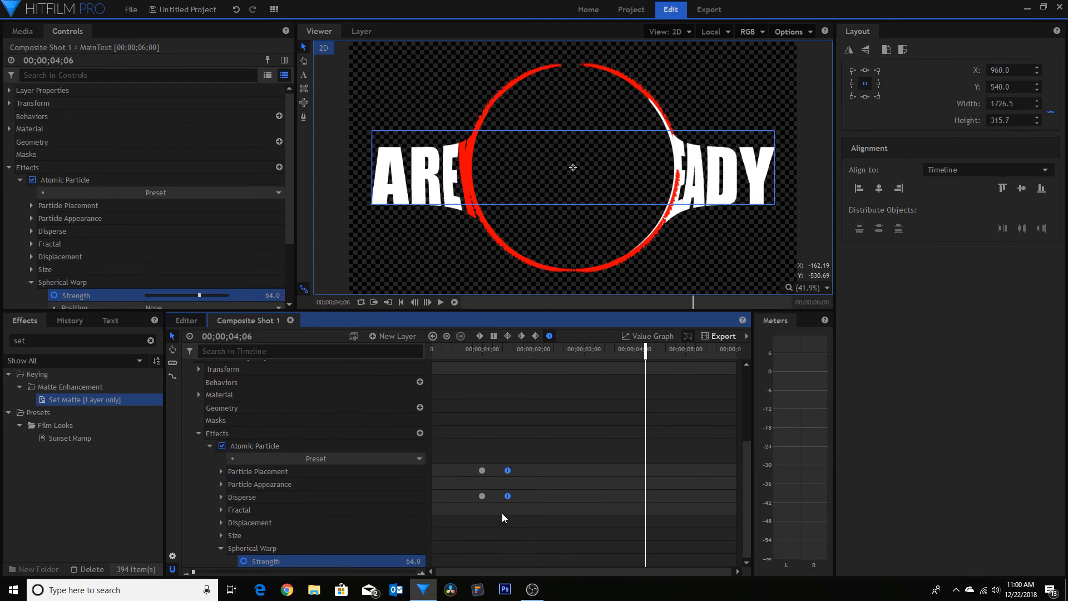
{"action": "key", "text": "ctrl+v"}
Step: Copy MainText's first pair of Spherical Warp Strength and Radius keyframes to 00;00;05;00 to close the title again
{"action": "left_click_drag", "start_coordinate": [644, 352], "coordinate": [686, 354]}
{"action": "left_click_drag", "start_coordinate": [489, 462], "coordinate": [474, 503]}
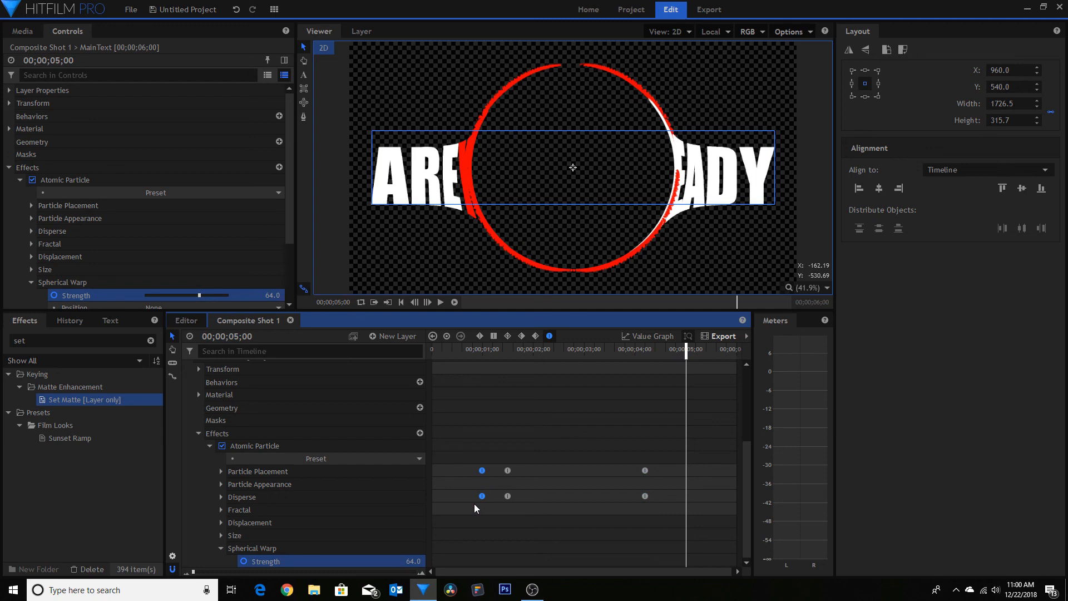
{"action": "key", "text": "ctrl+c"}
{"action": "key", "text": "ctrl+v"}
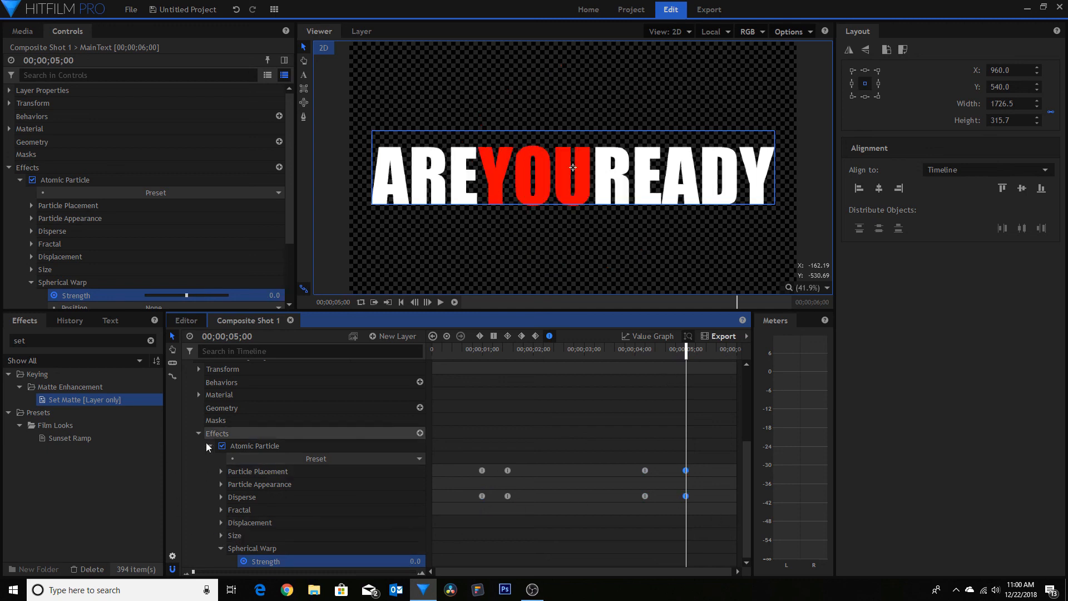
Step: Collapse the CenterText and MainText layers and play the composite from the beginning to check the full title animation
{"action": "scroll", "coordinate": [193, 457], "scroll_direction": "up", "scroll_amount": 4}
{"action": "scroll", "coordinate": [193, 460], "scroll_direction": "up", "scroll_amount": 2}
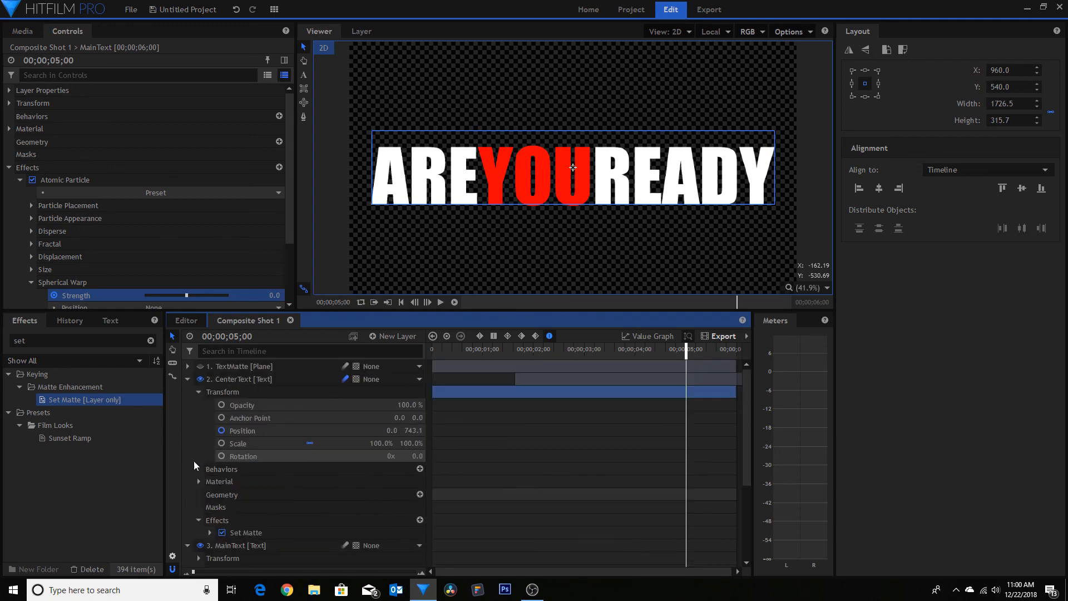
{"action": "left_click", "coordinate": [188, 380]}
{"action": "left_click_drag", "start_coordinate": [686, 351], "coordinate": [349, 409]}
{"action": "left_click", "coordinate": [187, 392]}
{"action": "left_click", "coordinate": [216, 489]}
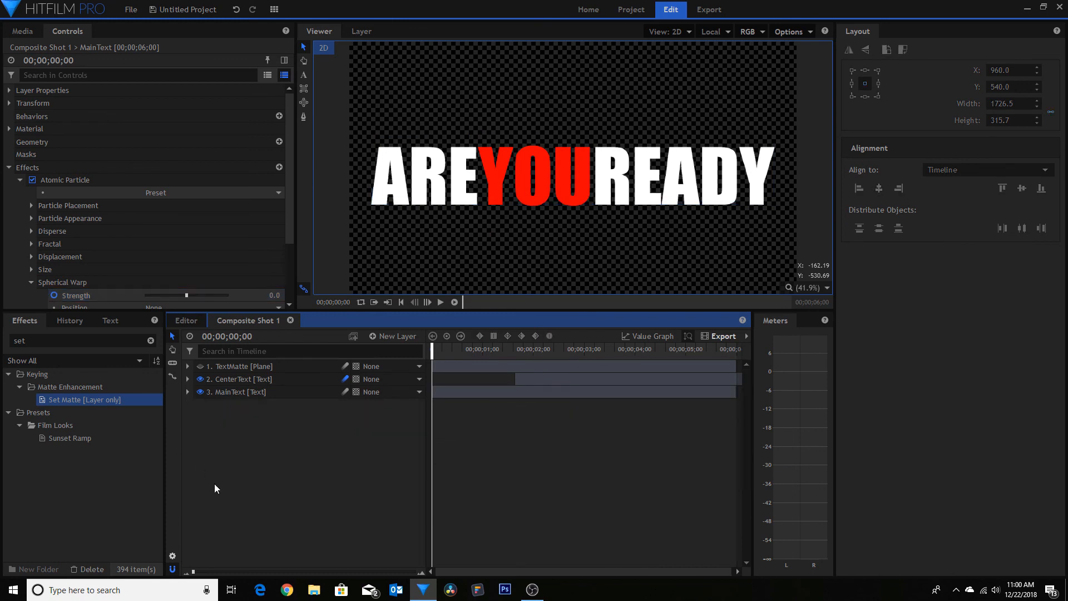
{"action": "key", "text": "space"}
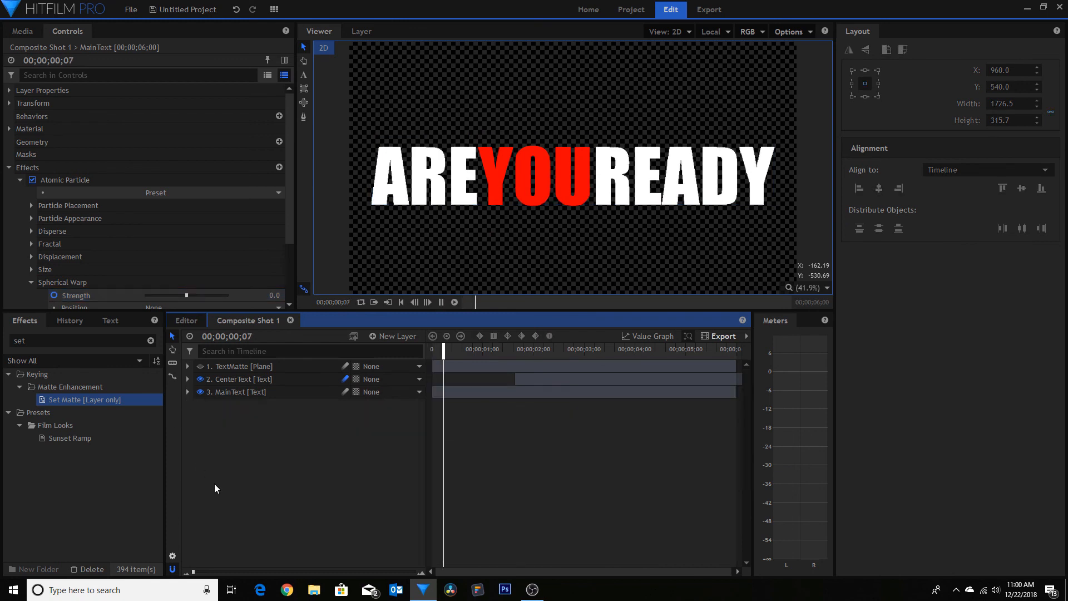